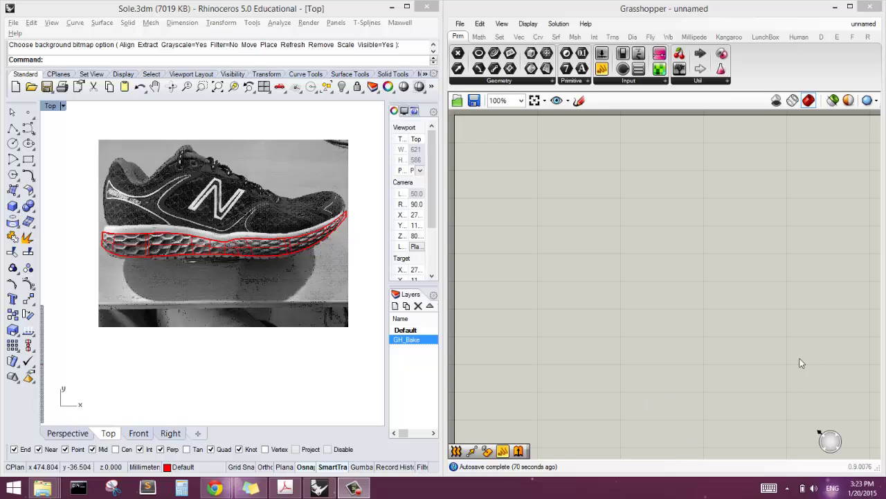
{"action": "middle_click", "coordinate": [62, 116]}
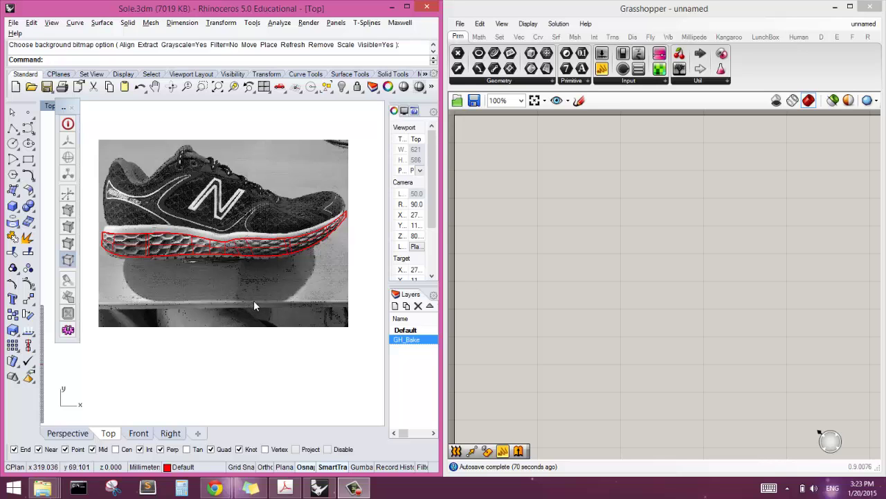
{"action": "right_click_drag", "start_coordinate": [244, 261], "coordinate": [235, 311]}
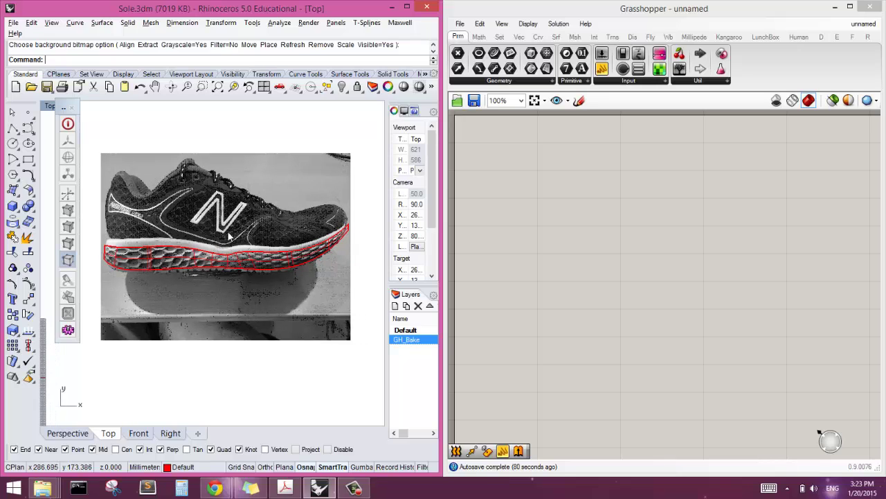
{"action": "left_click_drag", "start_coordinate": [286, 269], "coordinate": [155, 178]}
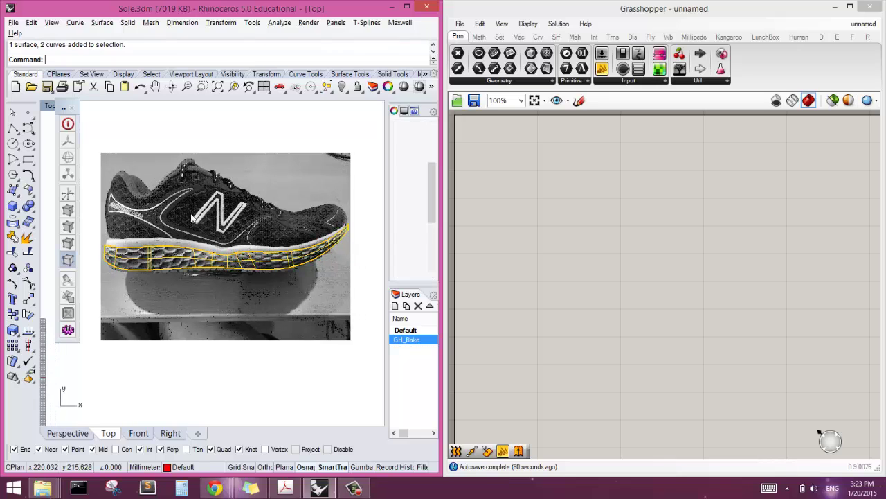
{"action": "left_click", "coordinate": [300, 300]}
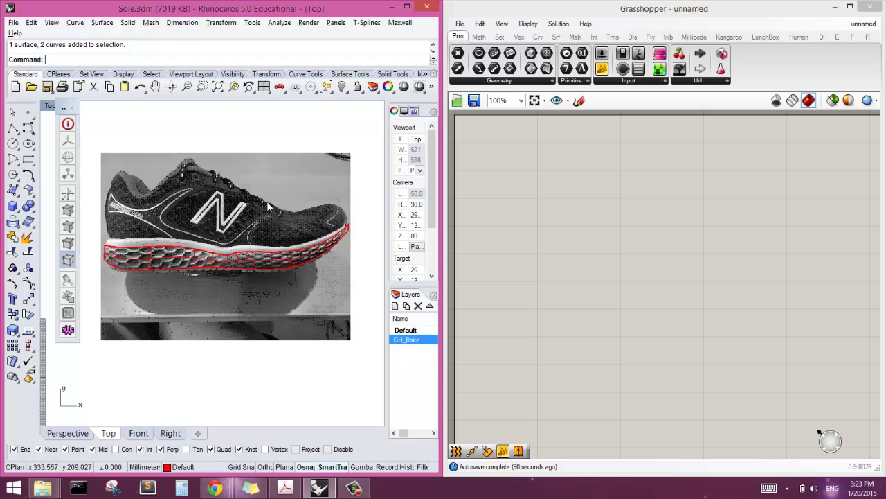
{"action": "type", "text": "BackgroundBitmap"}
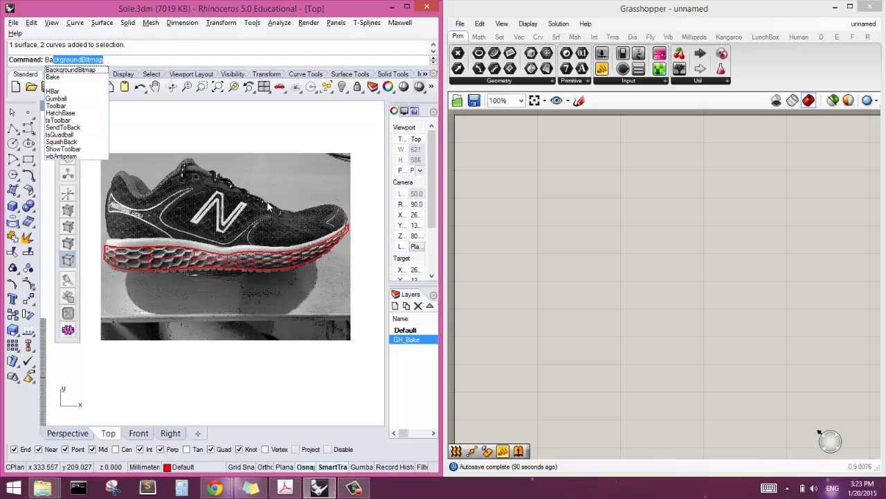
{"action": "key", "text": "Return"}
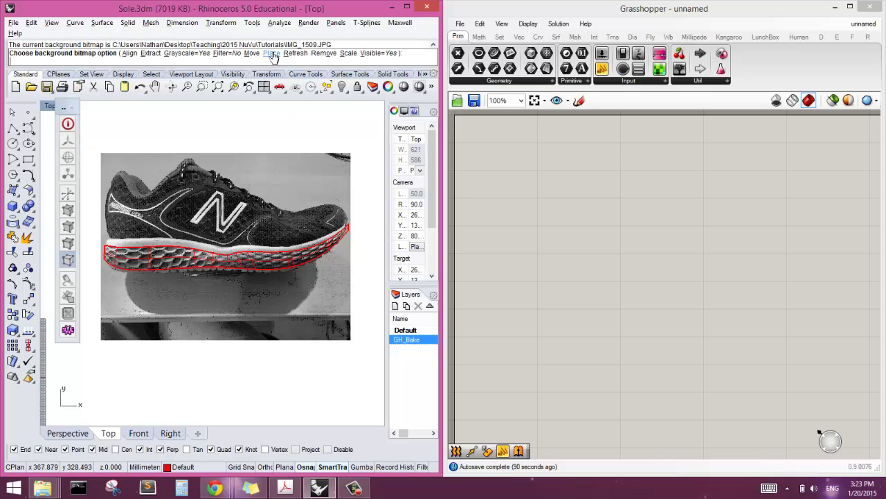
{"action": "key", "text": "Escape"}
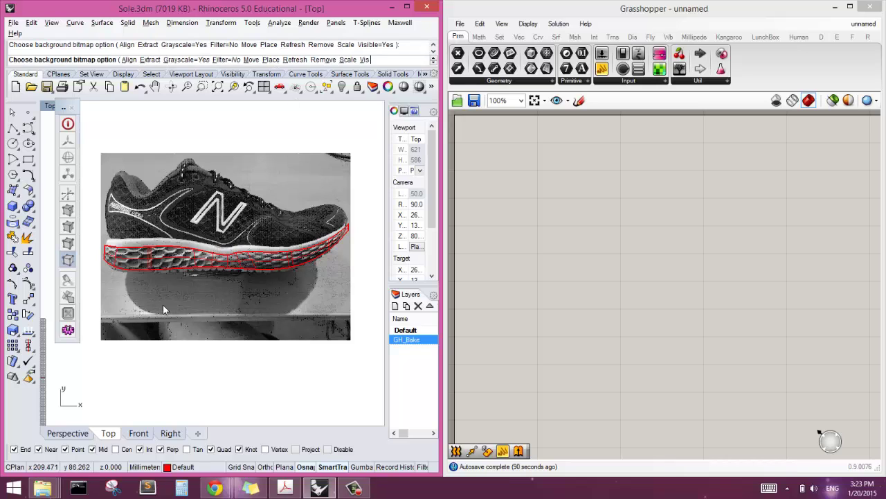
{"action": "right_click_drag", "start_coordinate": [179, 313], "coordinate": [182, 324]}
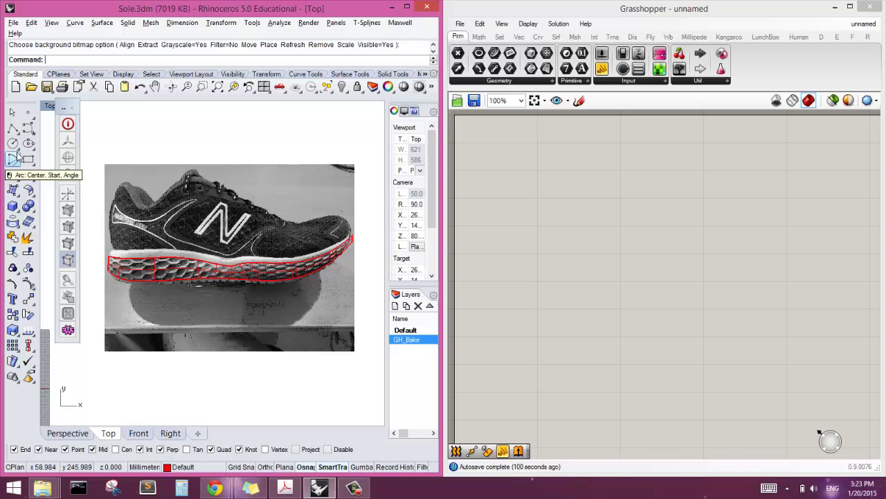
{"action": "type", "text": "Inte"}
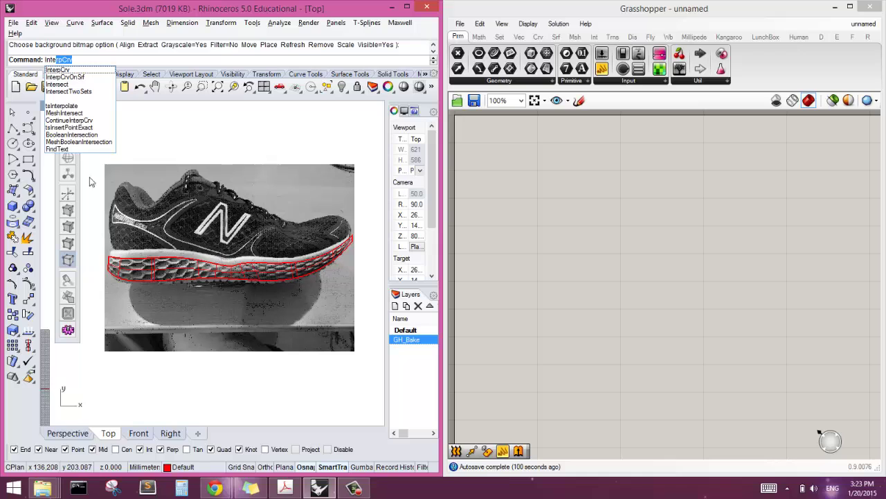
{"action": "key", "text": "Escape"}
{"action": "key", "text": "Escape"}
Step: Hide the existing surface that covers the sole in the shoe photo
{"action": "scroll", "coordinate": [208, 312], "scroll_direction": "up", "scroll_amount": 5}
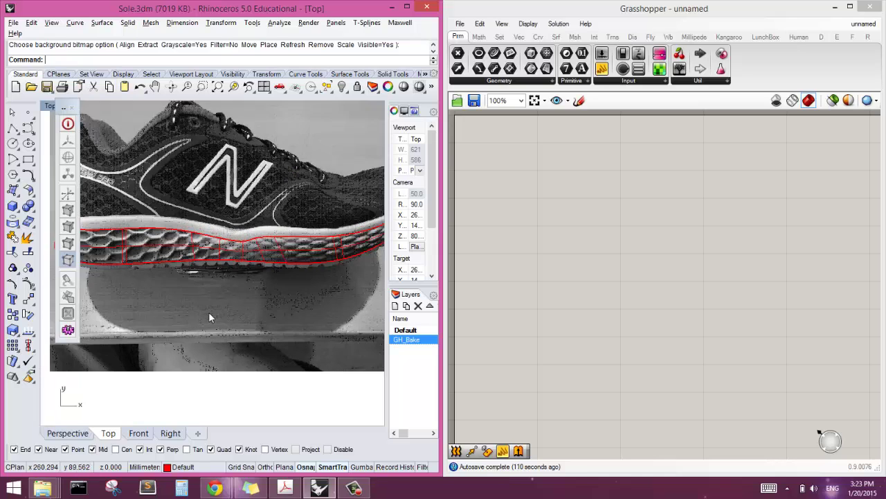
{"action": "left_click", "coordinate": [189, 239]}
{"action": "key", "text": "ctrl+h"}
Step: Examine how the two remaining curves follow the upper and lower edges of the sole in the photo
{"action": "scroll", "coordinate": [196, 258], "scroll_direction": "down", "scroll_amount": 3}
{"action": "scroll", "coordinate": [196, 258], "scroll_direction": "up", "scroll_amount": 1}
{"action": "scroll", "coordinate": [172, 247], "scroll_direction": "up", "scroll_amount": 1}
{"action": "scroll", "coordinate": [208, 244], "scroll_direction": "down", "scroll_amount": 1}
{"action": "scroll", "coordinate": [186, 247], "scroll_direction": "up", "scroll_amount": 1}
{"action": "scroll", "coordinate": [186, 247], "scroll_direction": "down", "scroll_amount": 1}
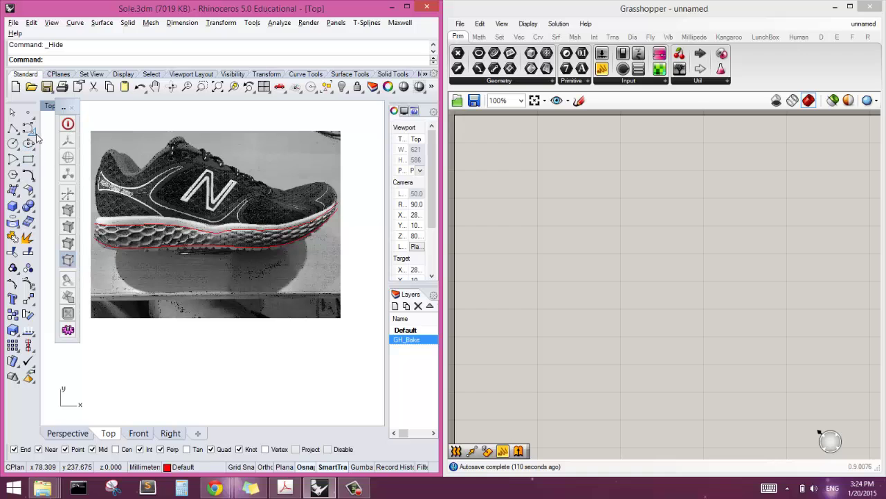
{"action": "scroll", "coordinate": [143, 207], "scroll_direction": "up", "scroll_amount": 3}
{"action": "scroll", "coordinate": [143, 207], "scroll_direction": "down", "scroll_amount": 3}
{"action": "scroll", "coordinate": [254, 233], "scroll_direction": "up", "scroll_amount": 3}
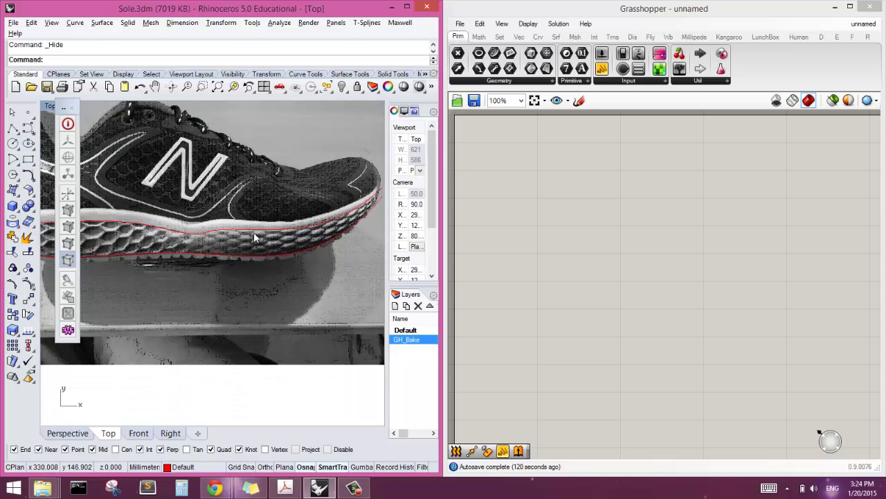
{"action": "scroll", "coordinate": [305, 277], "scroll_direction": "down", "scroll_amount": 2}
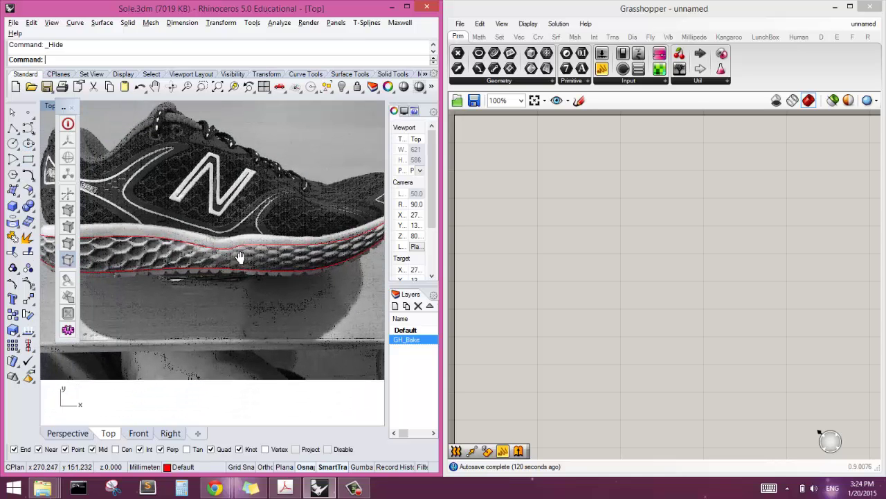
{"action": "scroll", "coordinate": [184, 222], "scroll_direction": "up", "scroll_amount": 2}
{"action": "scroll", "coordinate": [185, 222], "scroll_direction": "down", "scroll_amount": 2}
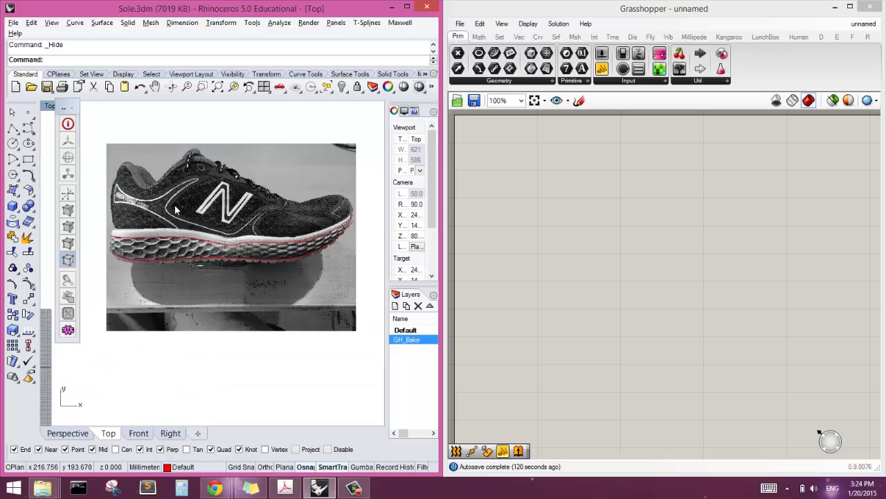
Step: Trace the shoe's upper outline from the toe to the laces with an interpolated curve through points on the photo
{"action": "left_click", "coordinate": [28, 129]}
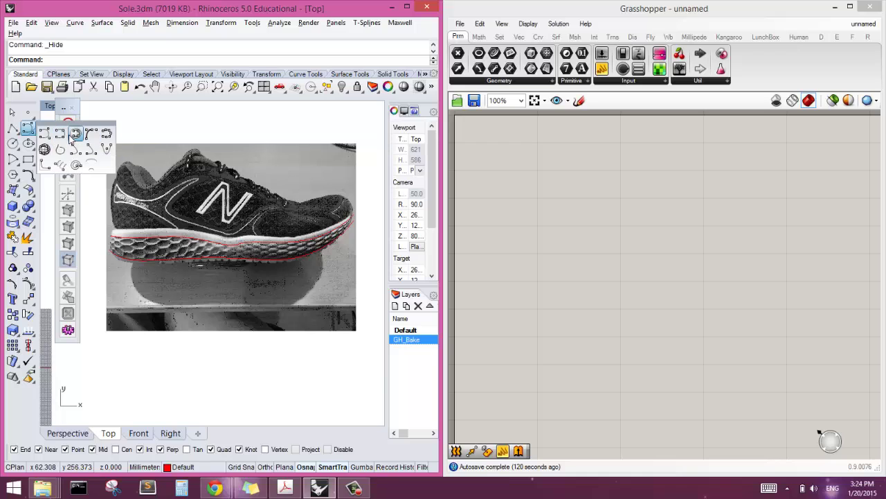
{"action": "scroll", "coordinate": [325, 201], "scroll_direction": "up", "scroll_amount": 3}
{"action": "left_click", "coordinate": [347, 188]}
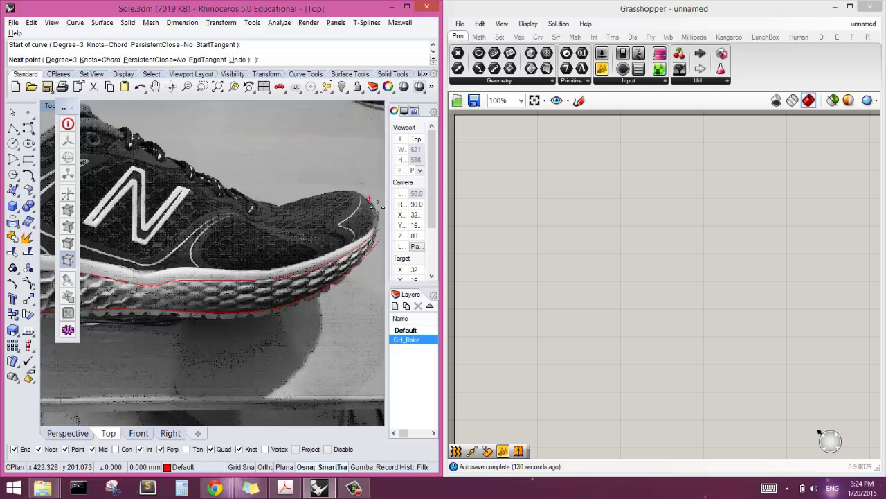
{"action": "left_click", "coordinate": [347, 189]}
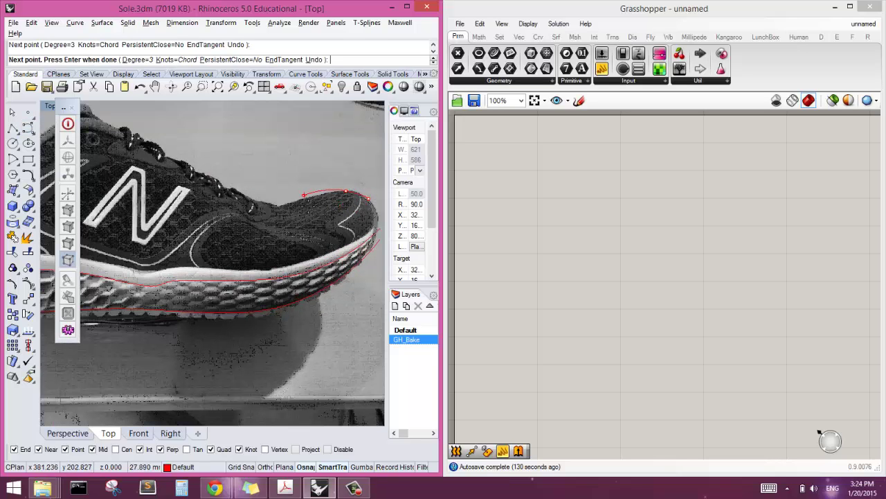
{"action": "left_click", "coordinate": [292, 203]}
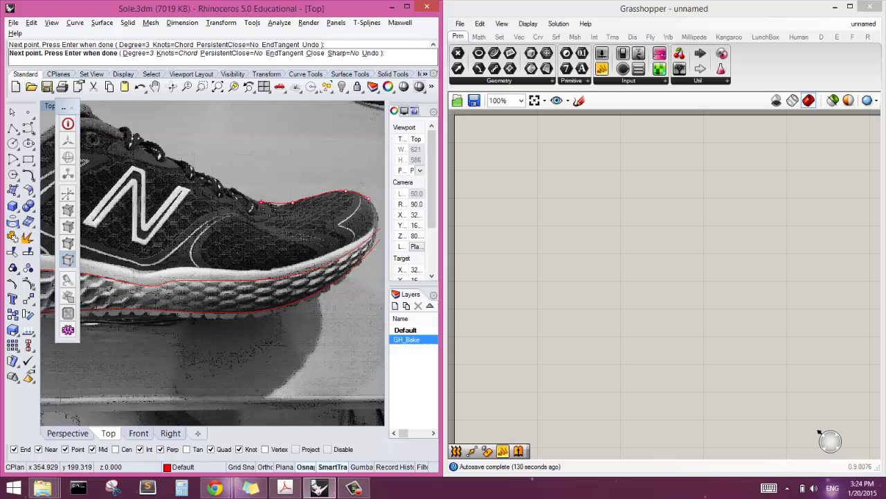
{"action": "left_click", "coordinate": [259, 200]}
{"action": "left_click", "coordinate": [201, 168]}
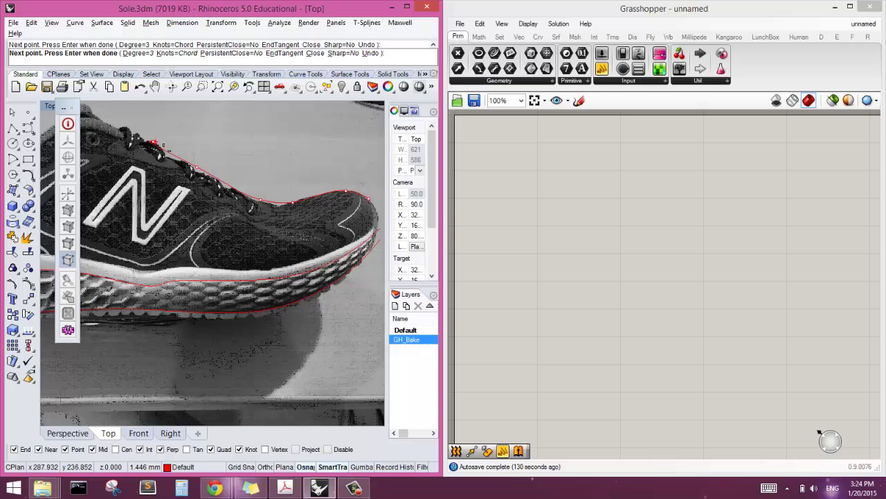
{"action": "left_click", "coordinate": [155, 142]}
{"action": "key", "text": "Return"}
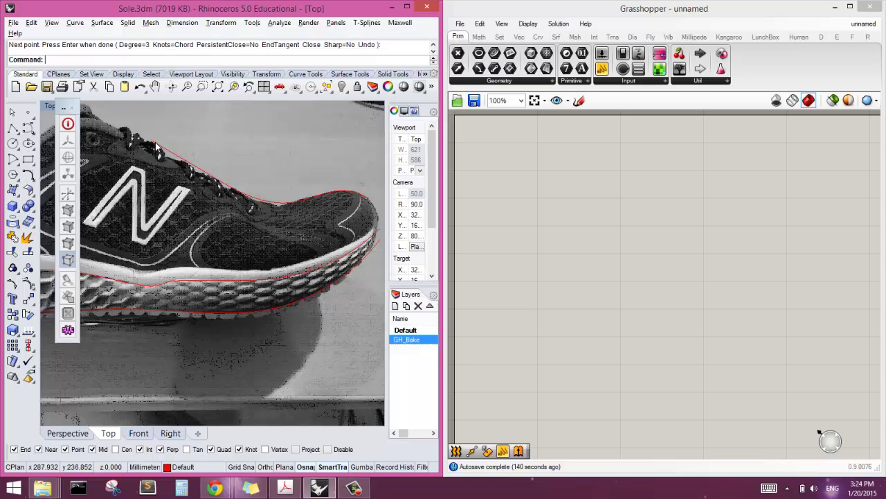
Step: Turn on the control points of the traced upper curve and shift the point at the dip behind the toe downward
{"action": "left_click", "coordinate": [203, 167]}
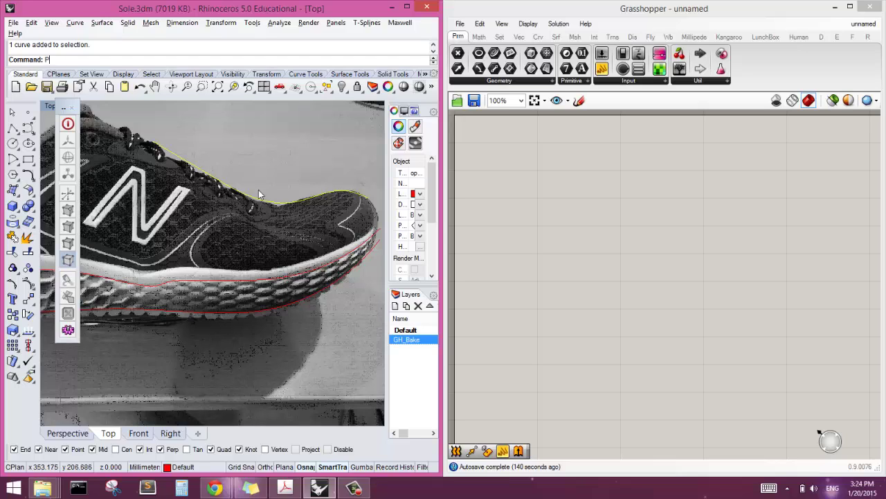
{"action": "key", "text": "Return"}
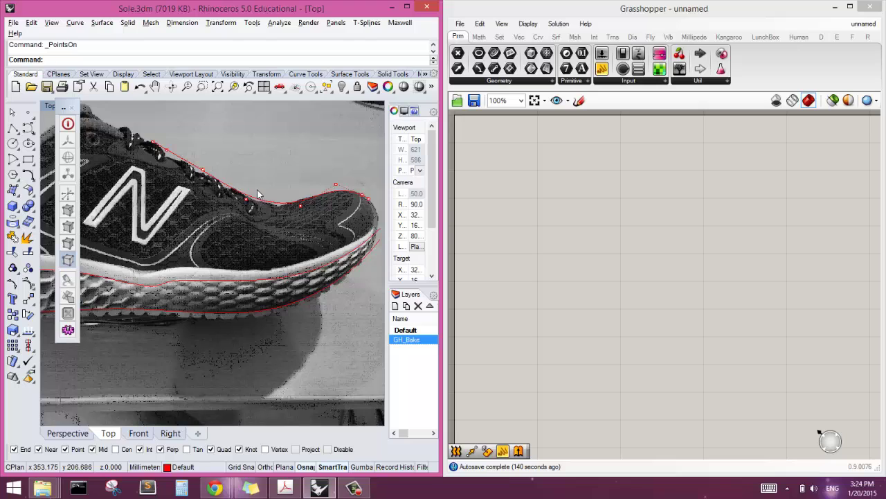
{"action": "mouse_move", "coordinate": [297, 206]}
{"action": "left_mouse_down"}
{"action": "mouse_move", "coordinate": [305, 225]}
{"action": "mouse_move", "coordinate": [296, 218]}
{"action": "left_mouse_up"}
{"action": "scroll", "coordinate": [363, 203], "scroll_direction": "up", "scroll_amount": 2}
{"action": "scroll", "coordinate": [363, 203], "scroll_direction": "down", "scroll_amount": 4}
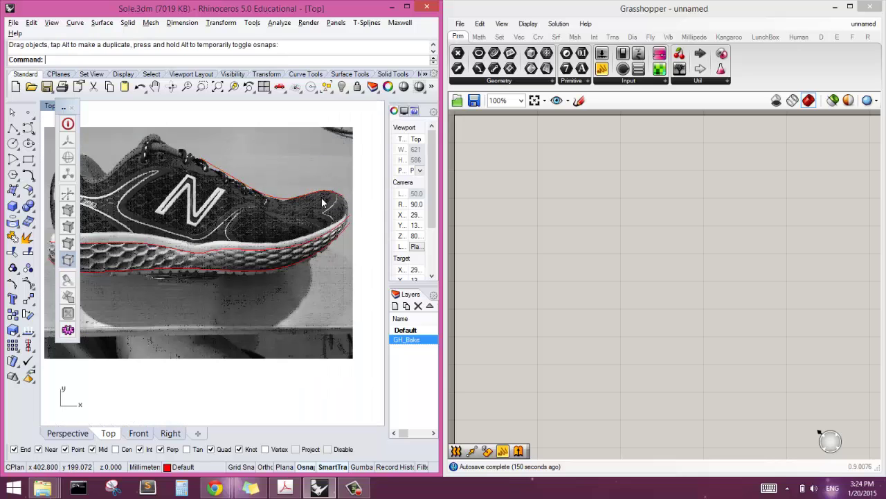
Step: Delete the practice curve traced along the top of the shoe
{"action": "left_click", "coordinate": [260, 173]}
{"action": "key", "text": "Delete"}
{"action": "scroll", "coordinate": [254, 219], "scroll_direction": "up", "scroll_amount": 3}
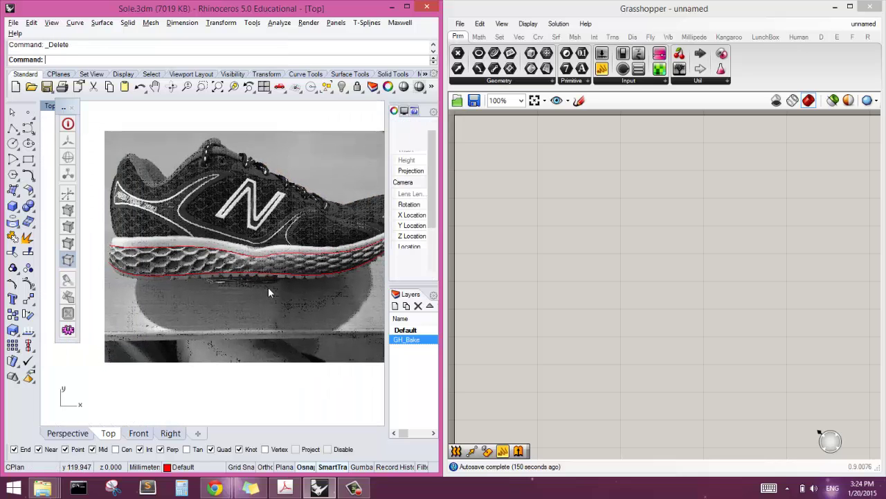
Step: Inspect the sole's upper and lower edge curves along their full length, from heel to toe
{"action": "left_click", "coordinate": [207, 276]}
{"action": "left_click", "coordinate": [207, 253]}
{"action": "left_click", "coordinate": [211, 276]}
{"action": "key", "text": "Right"}
{"action": "key", "text": "Right"}
{"action": "key", "text": "Right"}
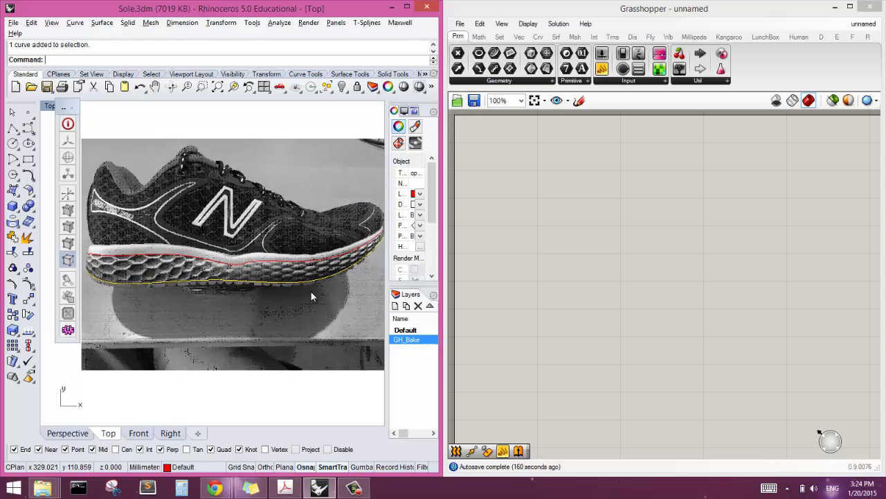
{"action": "scroll", "coordinate": [302, 274], "scroll_direction": "up", "scroll_amount": 5}
{"action": "scroll", "coordinate": [310, 258], "scroll_direction": "down", "scroll_amount": 3}
{"action": "scroll", "coordinate": [309, 258], "scroll_direction": "down", "scroll_amount": 4}
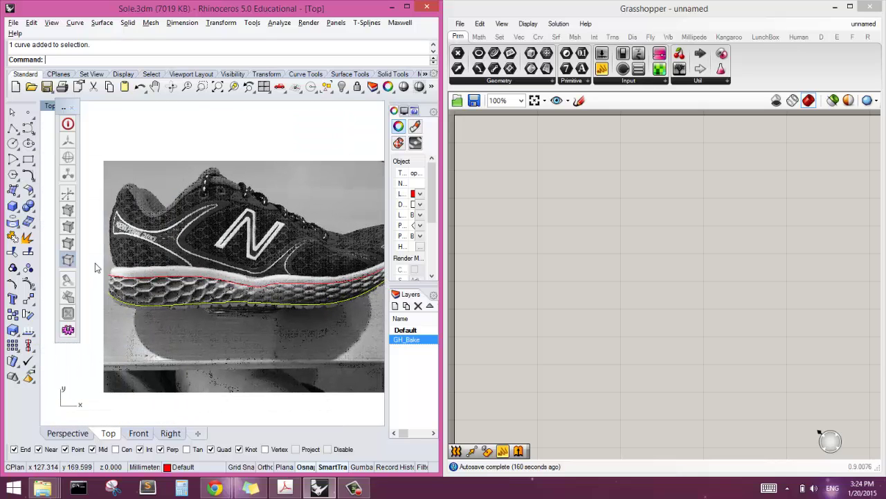
{"action": "left_click", "coordinate": [95, 277]}
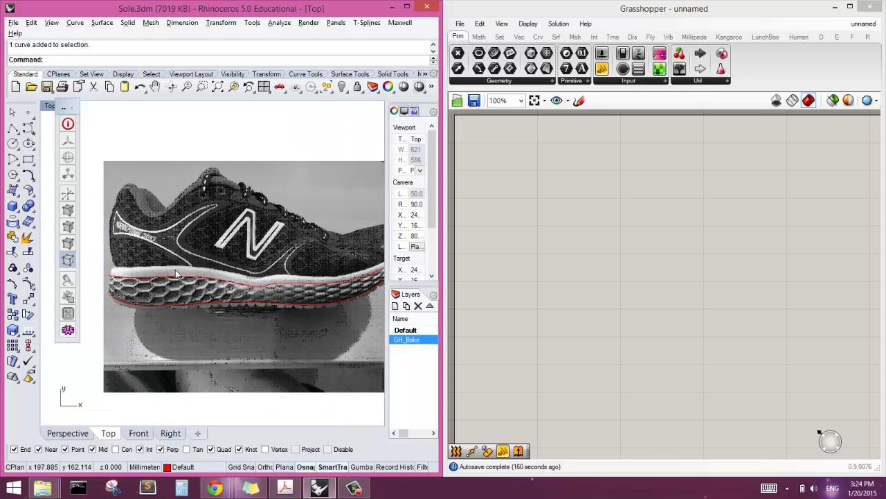
{"action": "scroll", "coordinate": [179, 273], "scroll_direction": "down", "scroll_amount": 2}
{"action": "scroll", "coordinate": [254, 283], "scroll_direction": "up", "scroll_amount": 2}
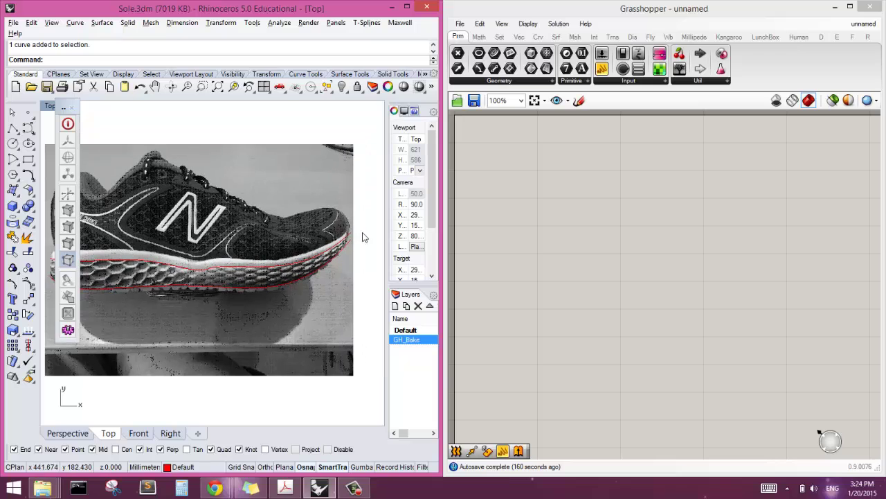
{"action": "scroll", "coordinate": [275, 263], "scroll_direction": "down", "scroll_amount": 2}
{"action": "scroll", "coordinate": [110, 250], "scroll_direction": "up", "scroll_amount": 2}
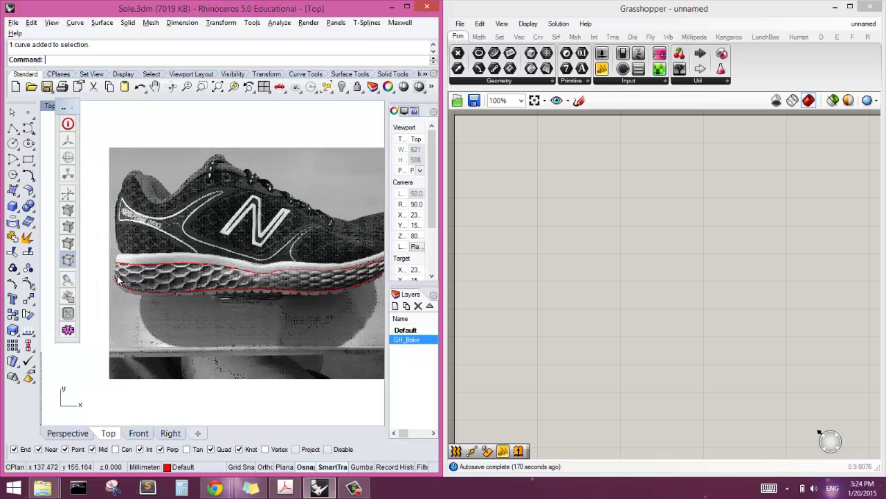
{"action": "scroll", "coordinate": [131, 307], "scroll_direction": "up", "scroll_amount": 2}
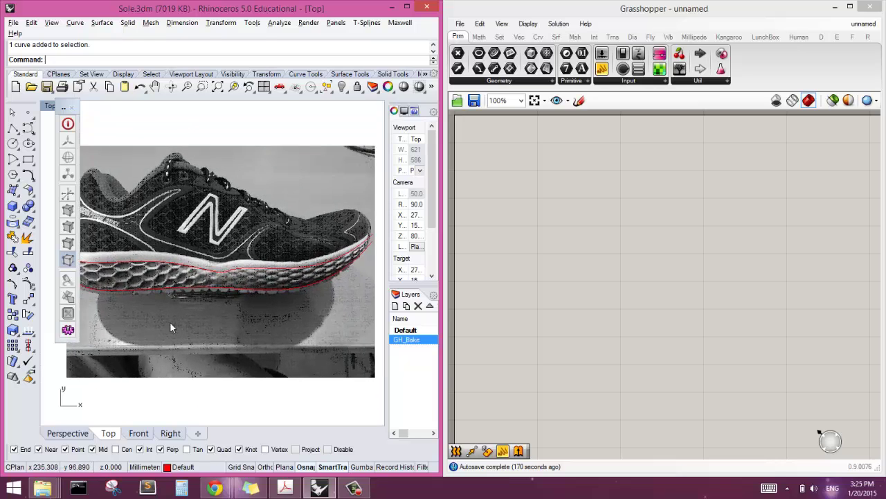
{"action": "scroll", "coordinate": [171, 322], "scroll_direction": "down", "scroll_amount": 2}
Step: Hide the shoe photo by setting the background bitmap's Visible option to No
{"action": "right_click_drag", "start_coordinate": [195, 298], "coordinate": [174, 302]}
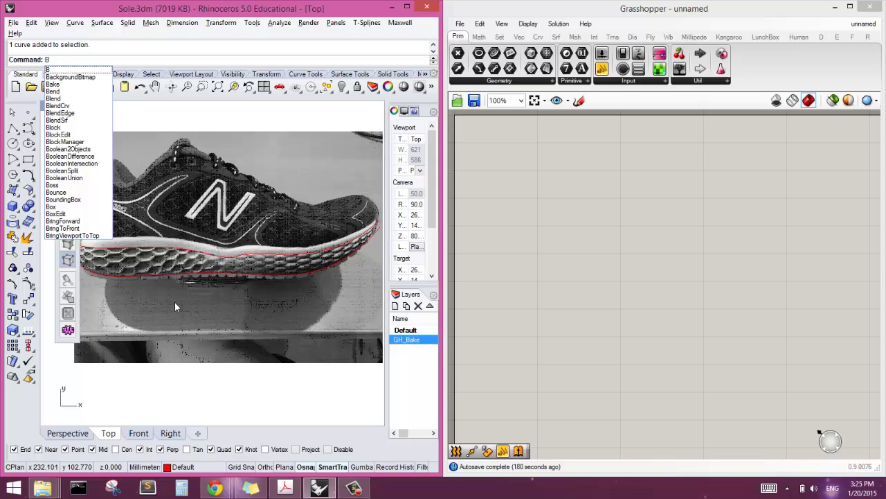
{"action": "key", "text": "Return"}
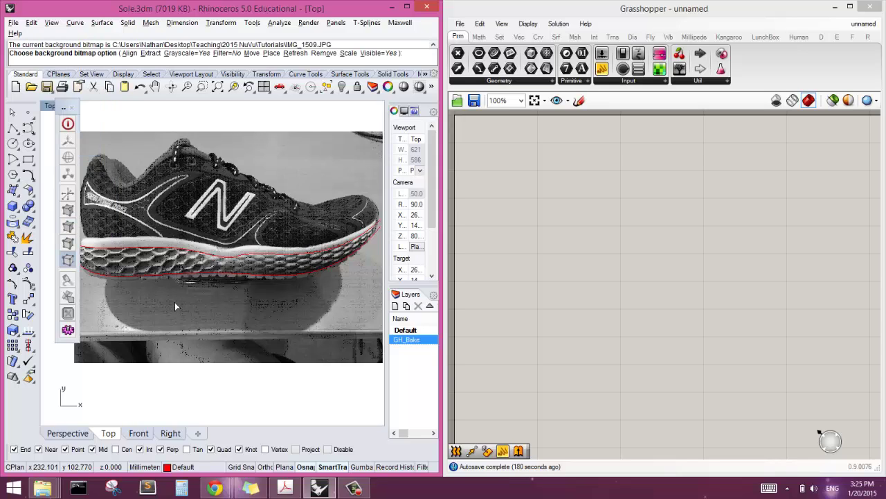
{"action": "key", "text": "Return"}
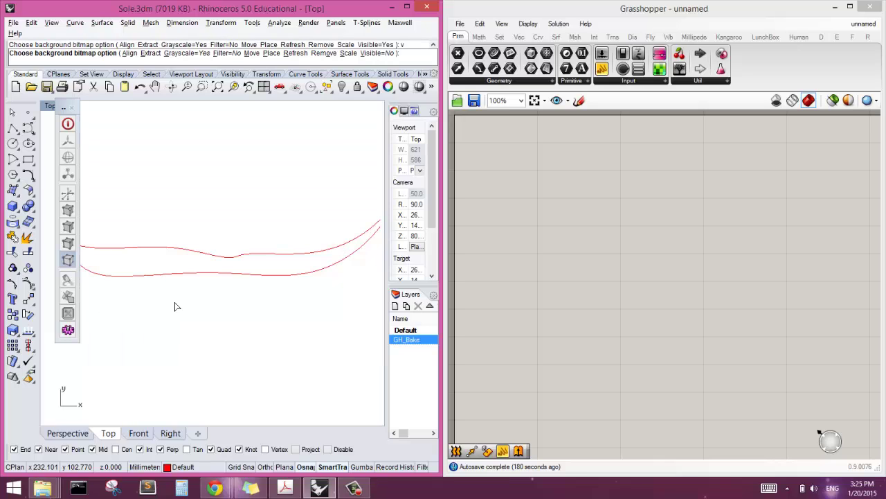
{"action": "scroll", "coordinate": [239, 294], "scroll_direction": "down", "scroll_amount": 3}
{"action": "right_click_drag", "start_coordinate": [212, 291], "coordinate": [219, 283]}
{"action": "scroll", "coordinate": [217, 283], "scroll_direction": "up", "scroll_amount": 3}
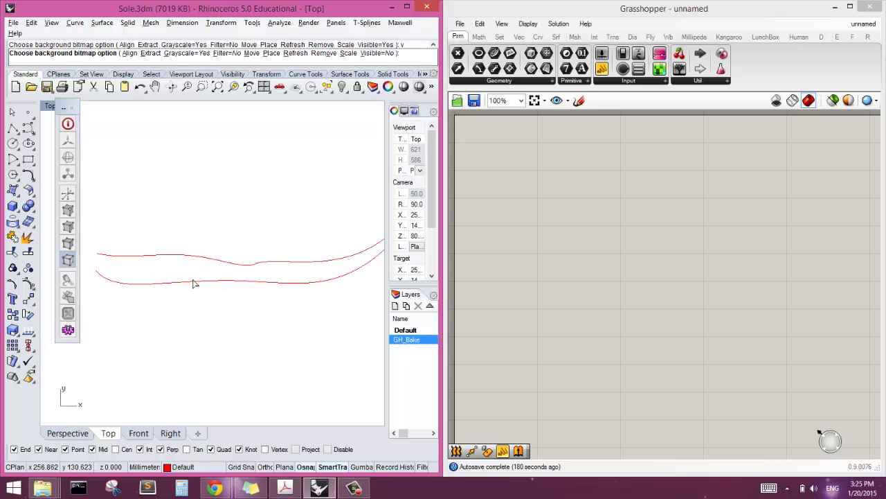
{"action": "scroll", "coordinate": [229, 246], "scroll_direction": "down", "scroll_amount": 3}
{"action": "key", "text": "Return"}
Step: Loft the sole's upper and lower edge curves into a surface with Normal style and Do not simplify
{"action": "left_click_drag", "start_coordinate": [292, 293], "coordinate": [206, 243]}
{"action": "left_click_drag", "start_coordinate": [246, 284], "coordinate": [173, 234]}
{"action": "type", "text": "Loft"}
{"action": "key", "text": "Return"}
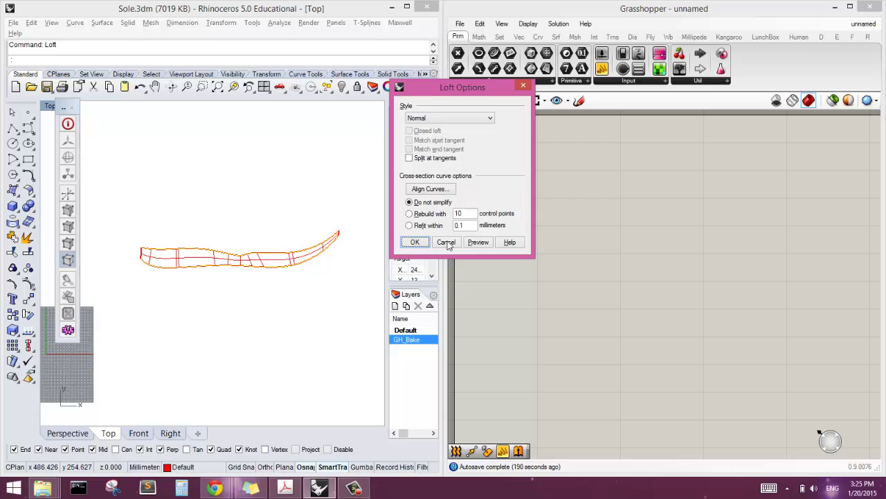
{"action": "left_click", "coordinate": [415, 242]}
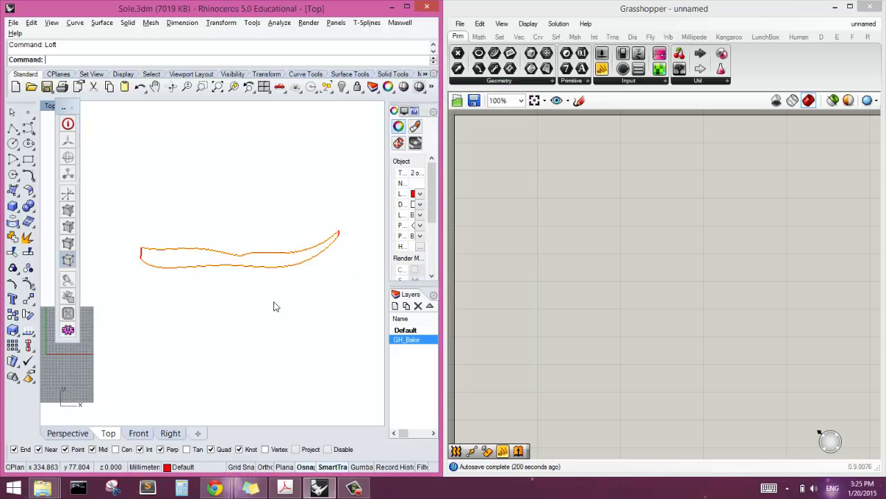
Step: Turn on the isocurve display for the lofted sole surface
{"action": "left_click", "coordinate": [142, 252]}
{"action": "left_click", "coordinate": [414, 246]}
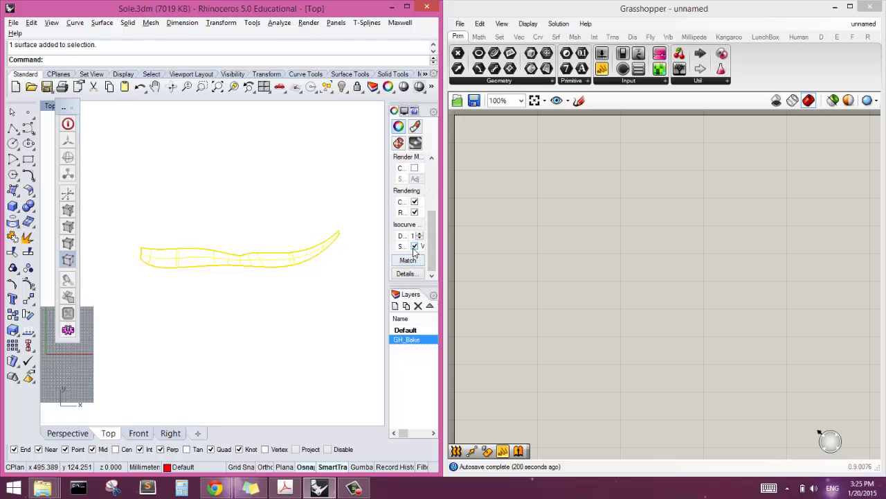
{"action": "left_click", "coordinate": [289, 298]}
Step: Examine the lofted sole surface and its isocurves in the Top and Perspective views
{"action": "scroll", "coordinate": [160, 270], "scroll_direction": "up", "scroll_amount": 5}
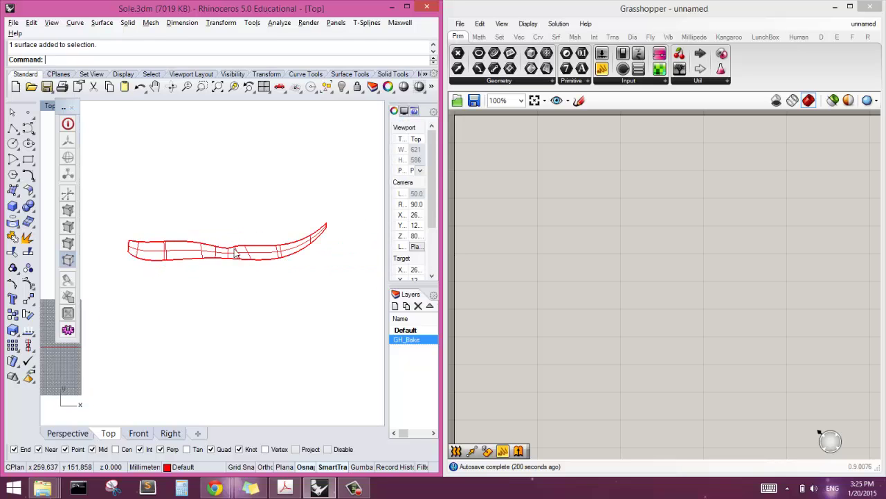
{"action": "scroll", "coordinate": [322, 239], "scroll_direction": "down", "scroll_amount": 3}
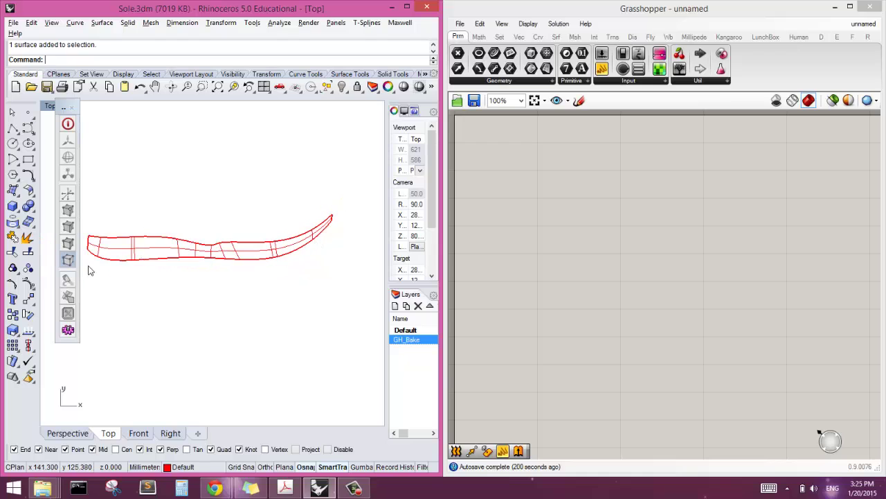
{"action": "right_click_drag", "start_coordinate": [143, 293], "coordinate": [178, 303]}
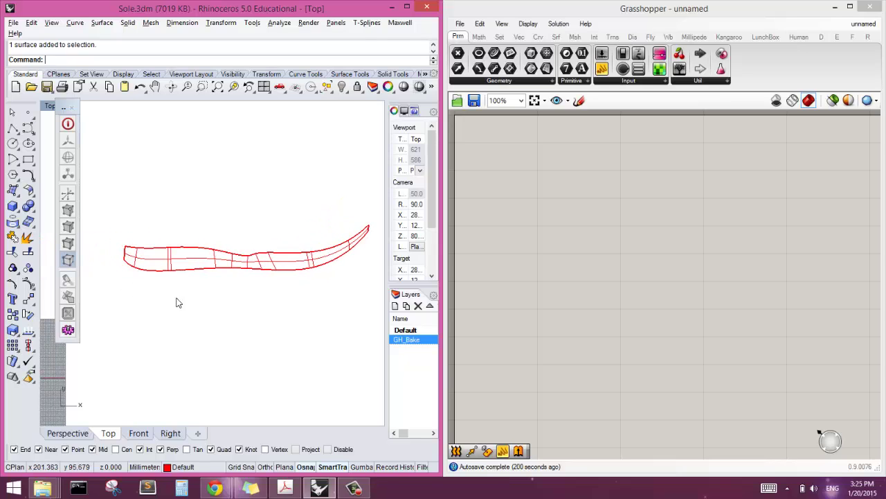
{"action": "left_click", "coordinate": [66, 433]}
{"action": "mouse_move", "coordinate": [217, 352]}
{"action": "right_mouse_down"}
{"action": "mouse_move", "coordinate": [279, 275]}
{"action": "mouse_move", "coordinate": [303, 275]}
{"action": "mouse_move", "coordinate": [196, 311]}
{"action": "mouse_move", "coordinate": [281, 311]}
{"action": "mouse_move", "coordinate": [245, 300]}
{"action": "mouse_move", "coordinate": [295, 303]}
{"action": "mouse_move", "coordinate": [166, 348]}
{"action": "right_mouse_up"}
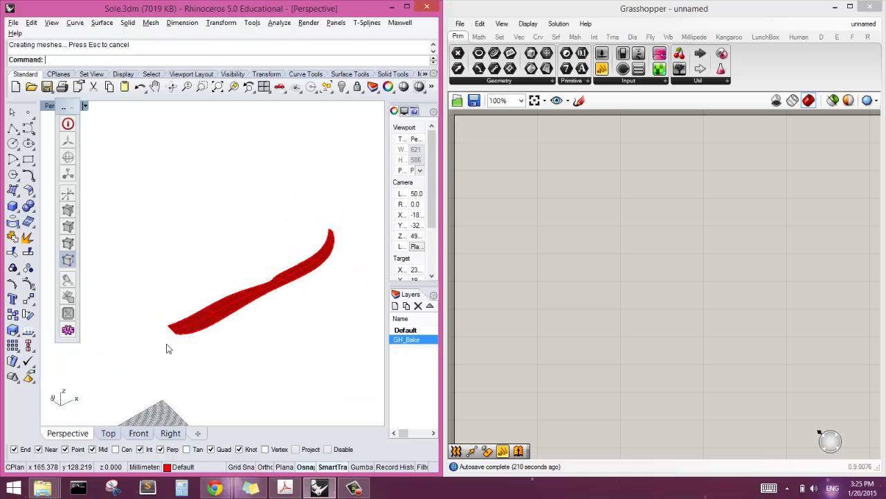
{"action": "left_click", "coordinate": [109, 432]}
{"action": "scroll", "coordinate": [275, 277], "scroll_direction": "up", "scroll_amount": 5}
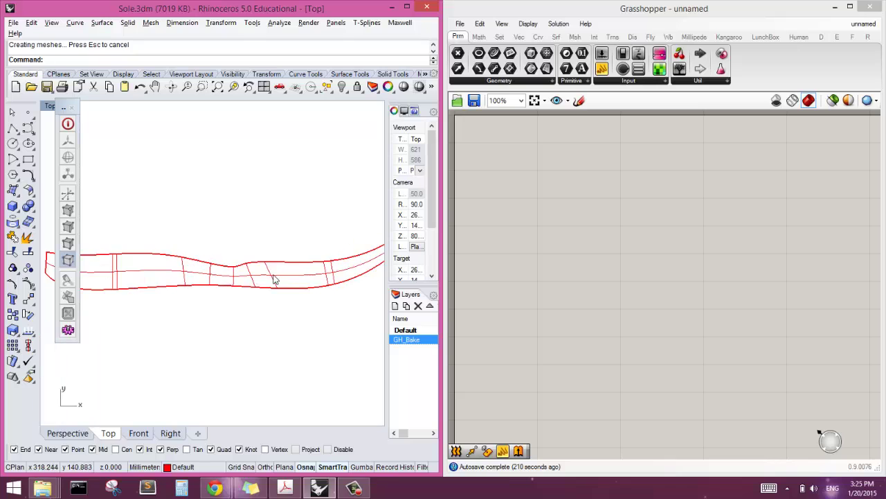
{"action": "scroll", "coordinate": [275, 277], "scroll_direction": "down", "scroll_amount": 1}
{"action": "left_click", "coordinate": [272, 280]}
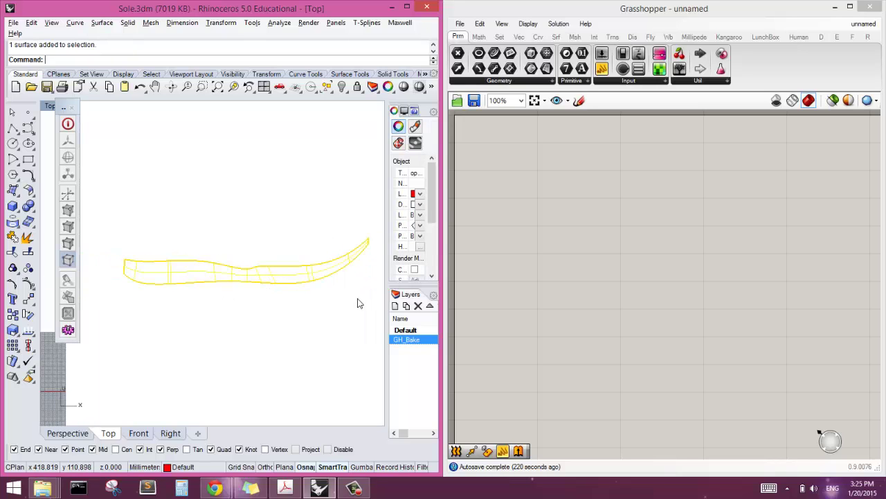
{"action": "left_click", "coordinate": [354, 489]}
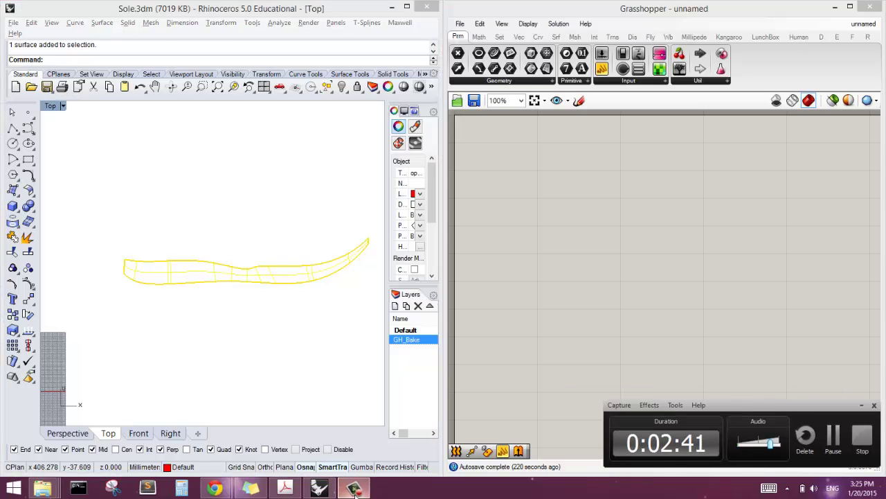
{"action": "left_click", "coordinate": [353, 489]}
{"action": "left_click", "coordinate": [247, 305]}
{"action": "left_click", "coordinate": [684, 243]}
{"action": "double_click", "coordinate": [686, 243]}
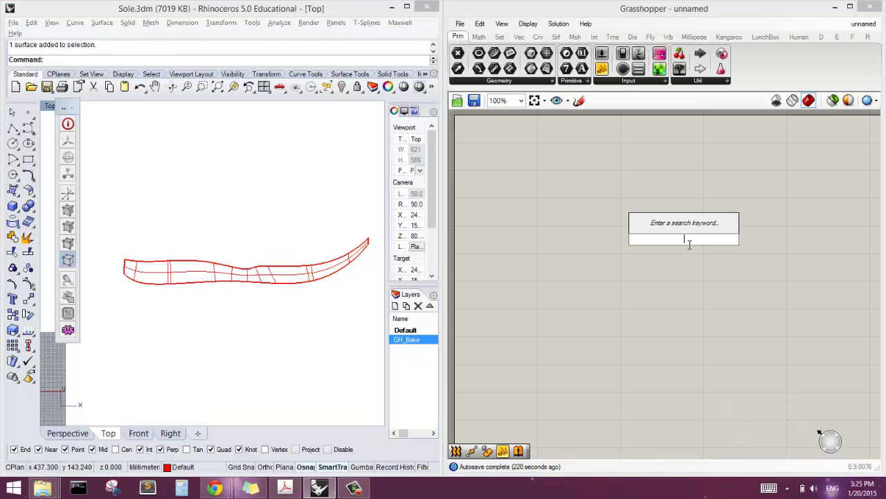
{"action": "left_click", "coordinate": [612, 268]}
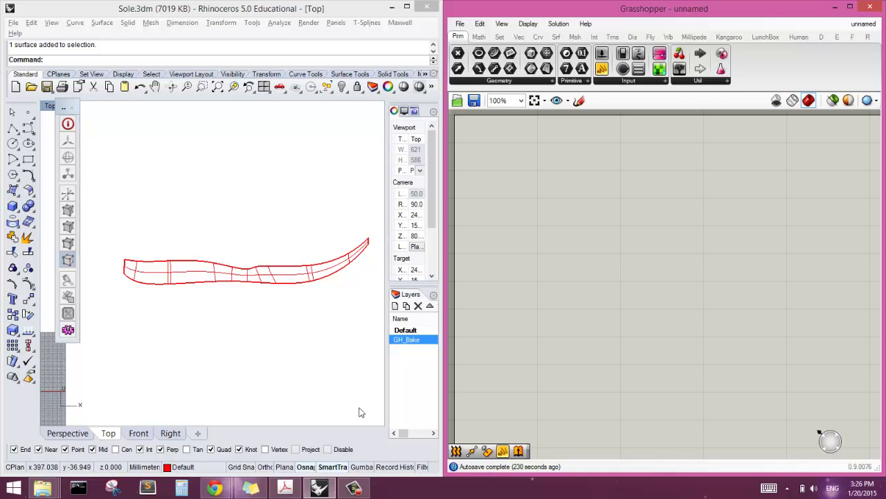
{"action": "left_click", "coordinate": [392, 391]}
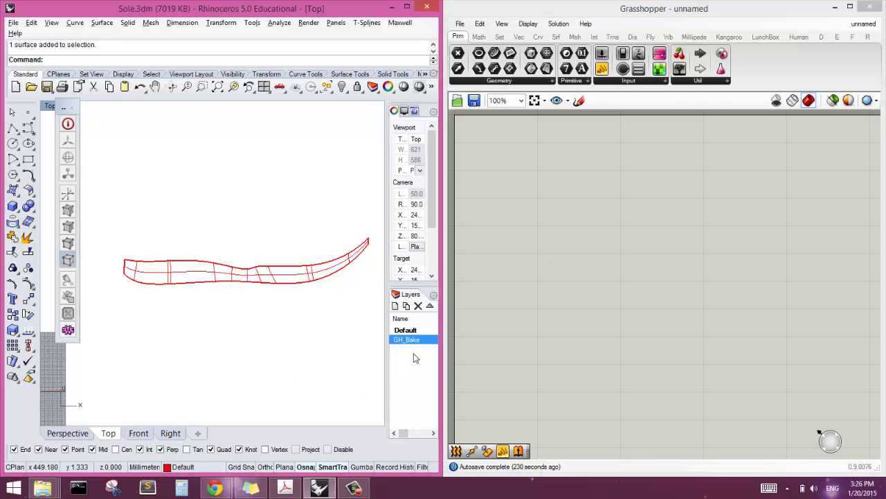
Step: Add a Surface parameter to the Grasshopper canvas and set it to reference the lofted sole surface in Rhino
{"action": "double_click", "coordinate": [547, 257]}
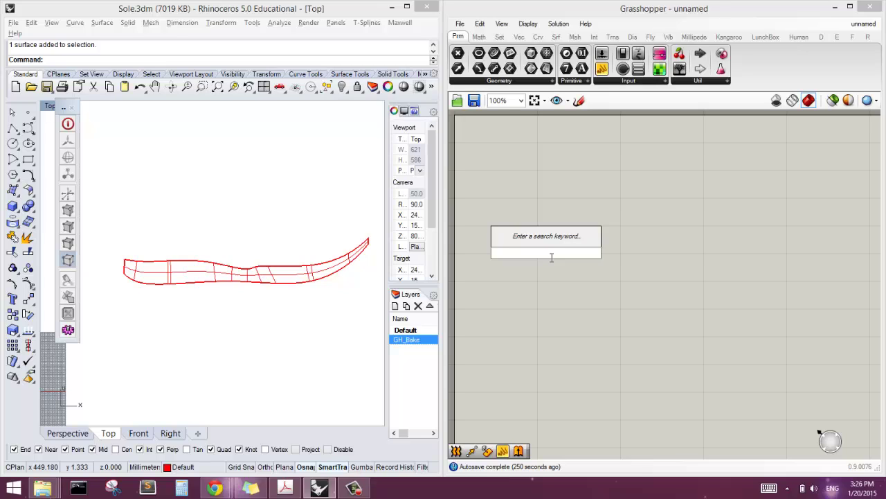
{"action": "type", "text": "srf"}
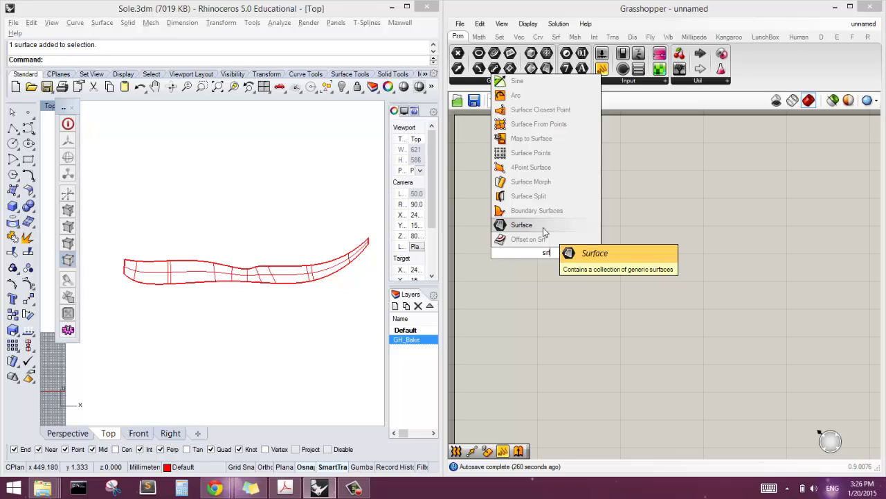
{"action": "left_click_drag", "start_coordinate": [543, 227], "coordinate": [547, 253]}
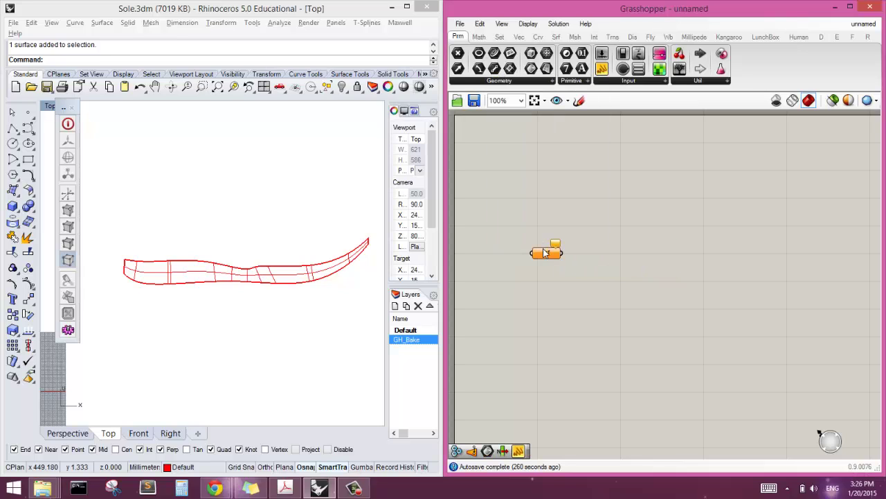
{"action": "right_click", "coordinate": [546, 255]}
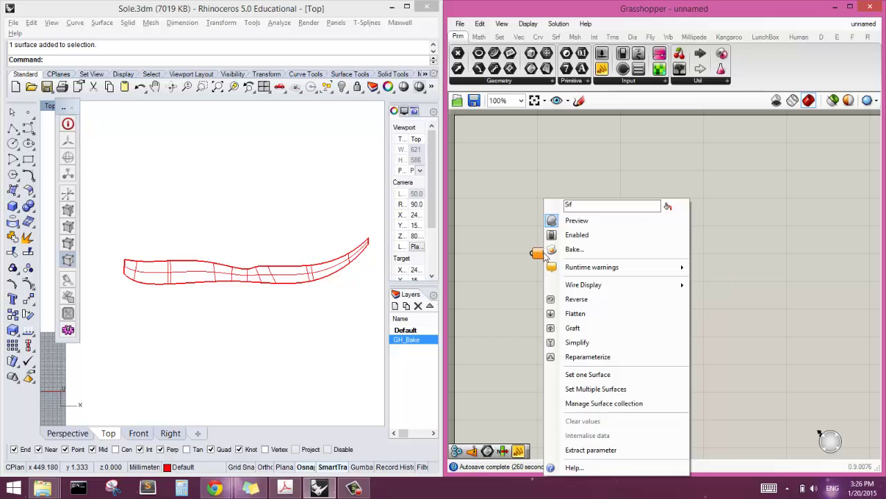
{"action": "left_click", "coordinate": [589, 375]}
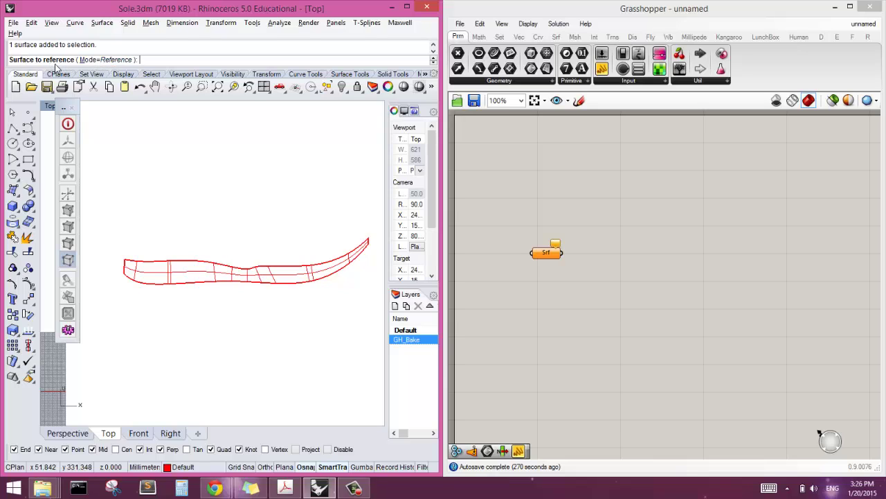
{"action": "left_click", "coordinate": [232, 277]}
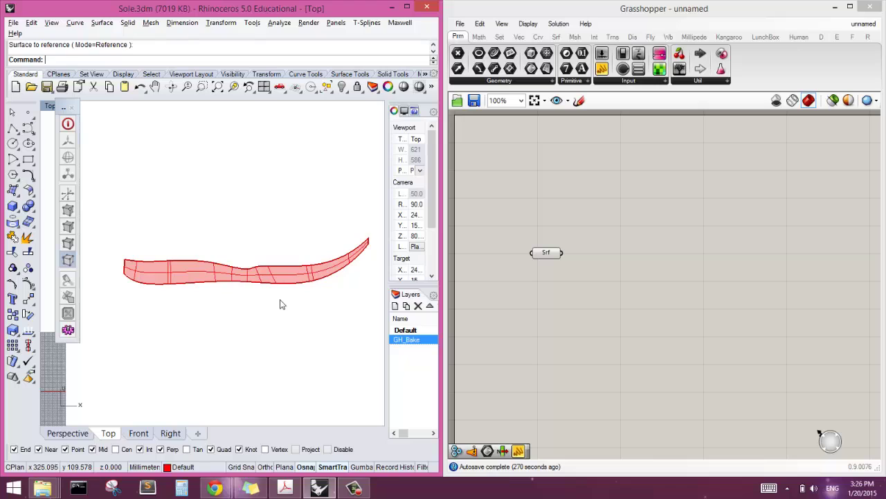
Step: Select and deselect the Surface parameter to check its highlighted preview in the Rhino viewport
{"action": "left_click", "coordinate": [552, 285]}
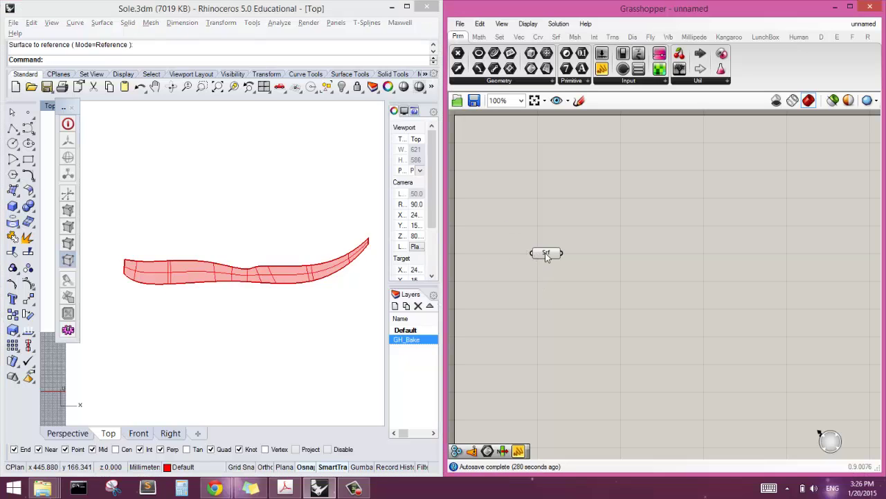
{"action": "left_click", "coordinate": [546, 252]}
{"action": "left_click", "coordinate": [543, 296]}
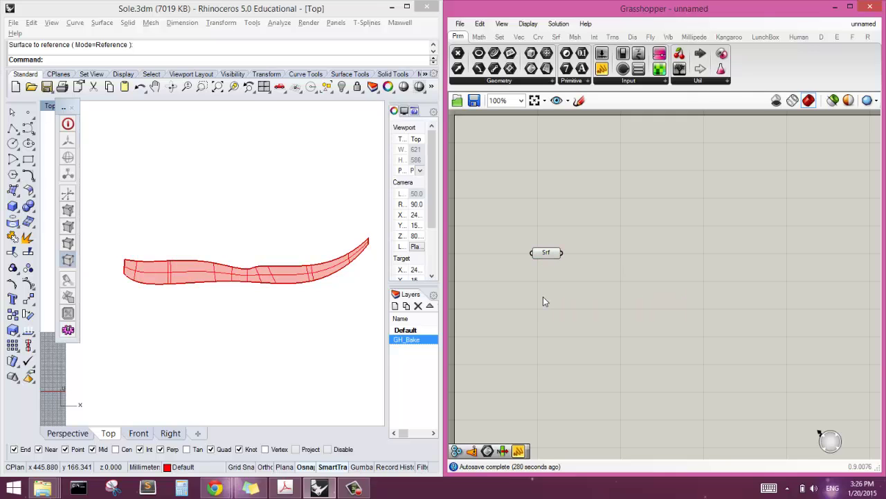
{"action": "left_click", "coordinate": [544, 254]}
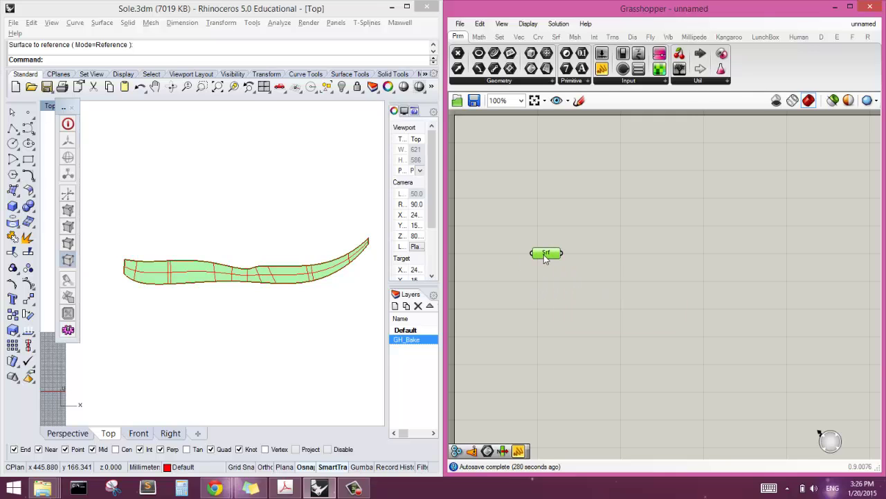
{"action": "left_click", "coordinate": [546, 280]}
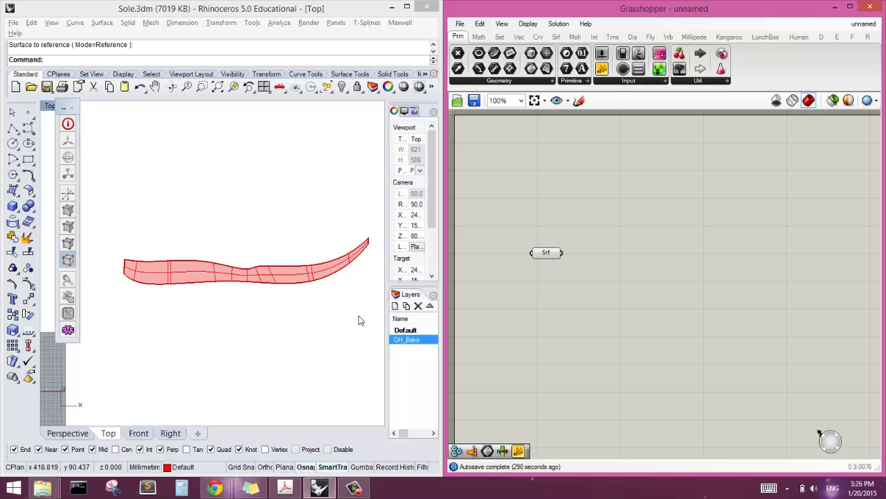
Step: Hide the original lofted surface and its two edge curves in Rhino, and select the Surface parameter in Grasshopper to check its preview
{"action": "left_click_drag", "start_coordinate": [363, 310], "coordinate": [121, 204]}
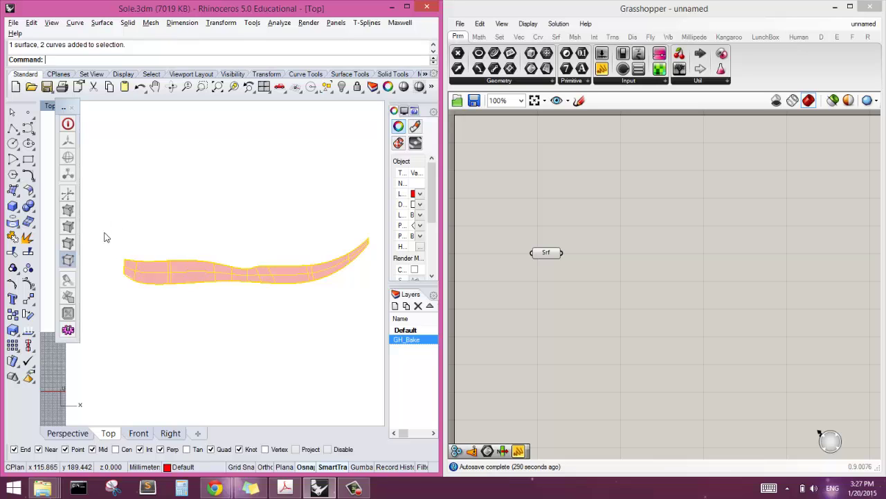
{"action": "key", "text": "ctrl+h"}
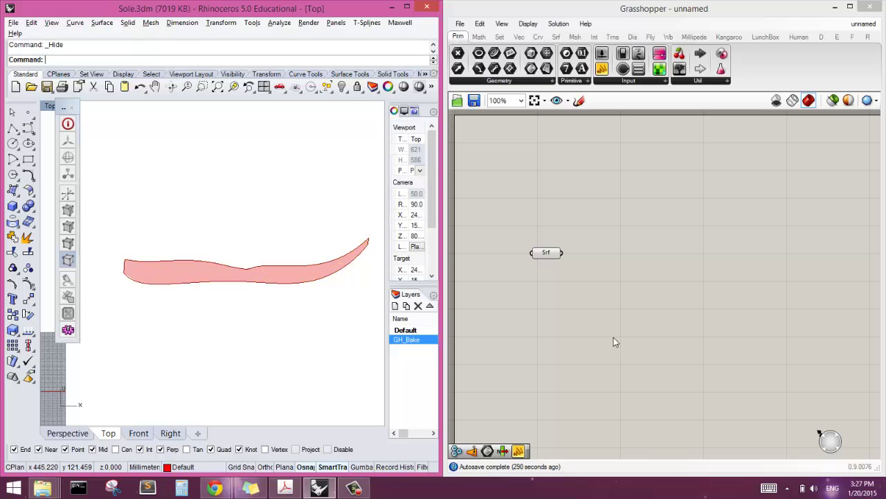
{"action": "left_click", "coordinate": [613, 340]}
{"action": "left_click", "coordinate": [546, 267]}
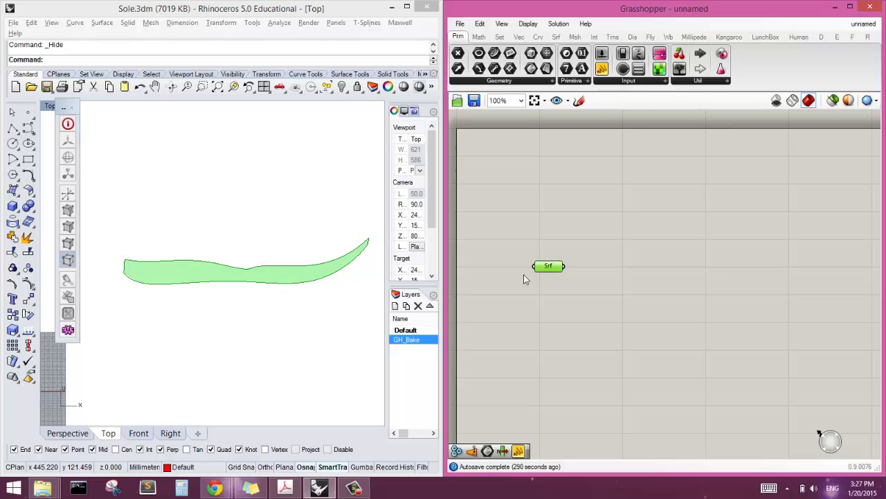
Step: Add an Isotrim component to the canvas beside the Surface parameter
{"action": "right_click_drag", "start_coordinate": [557, 323], "coordinate": [531, 326]}
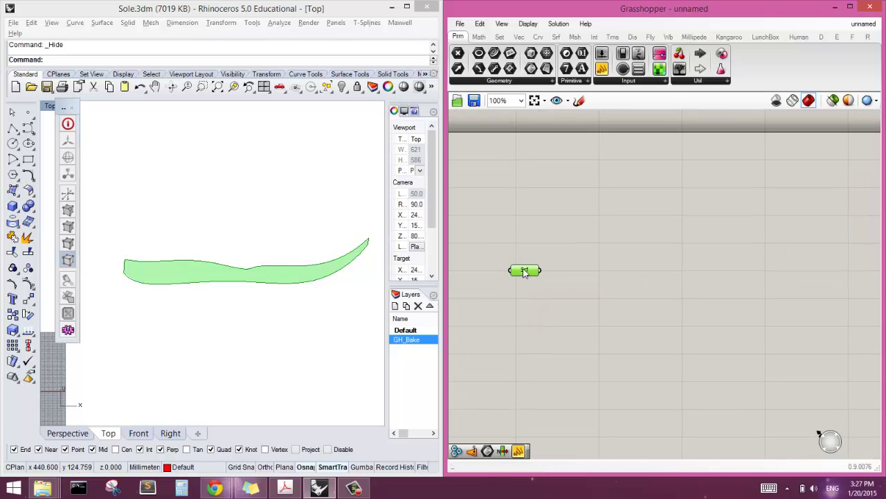
{"action": "scroll", "coordinate": [525, 273], "scroll_direction": "up", "scroll_amount": 2}
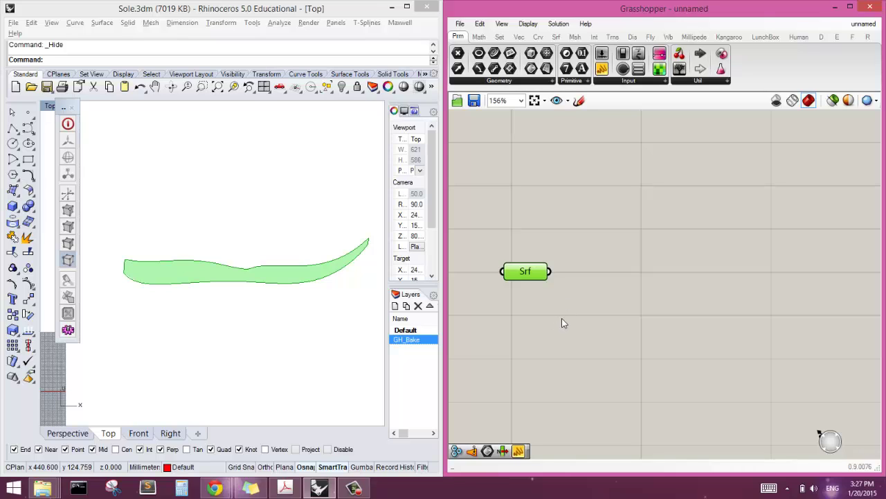
{"action": "right_click_drag", "start_coordinate": [621, 316], "coordinate": [590, 312]}
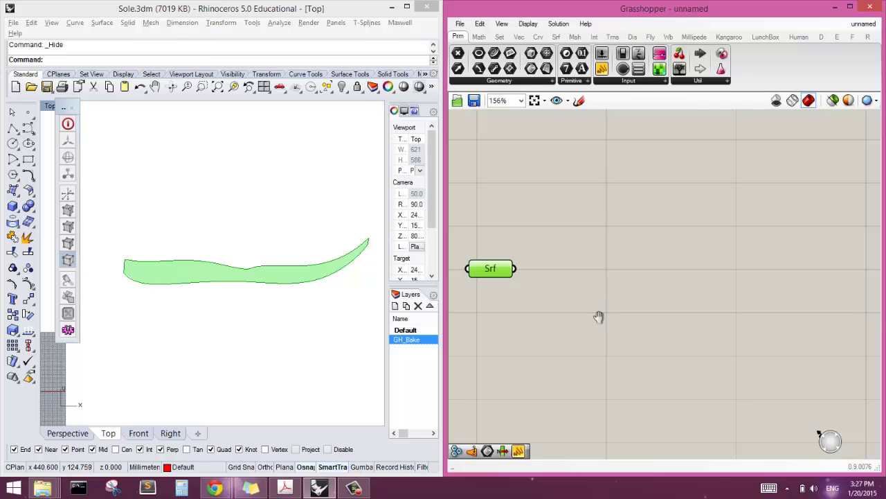
{"action": "right_click_drag", "start_coordinate": [594, 307], "coordinate": [587, 304]}
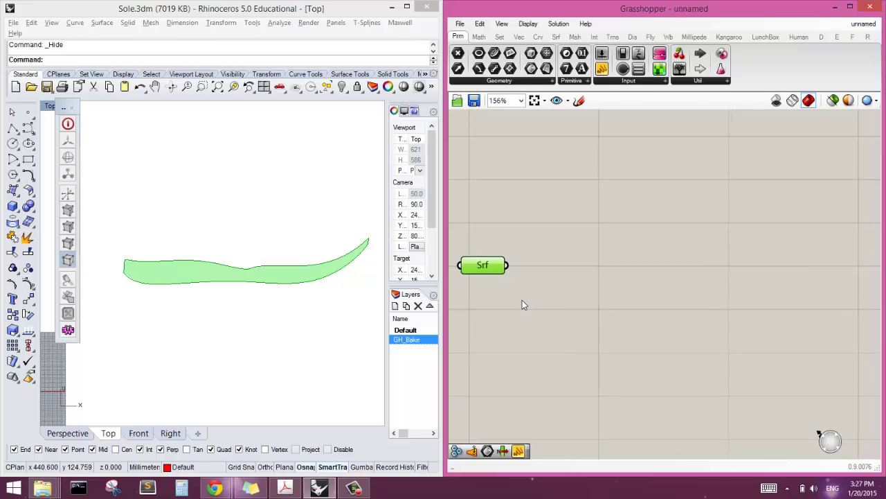
{"action": "double_click", "coordinate": [590, 275]}
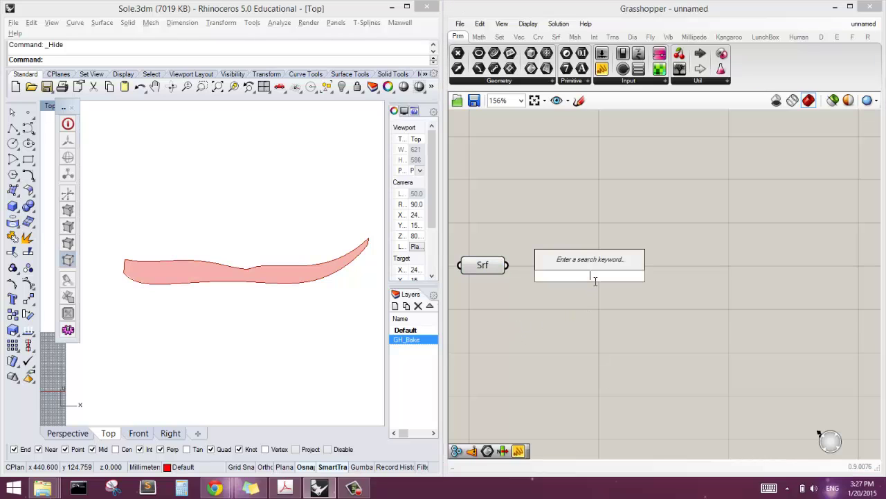
{"action": "type", "text": "isotr"}
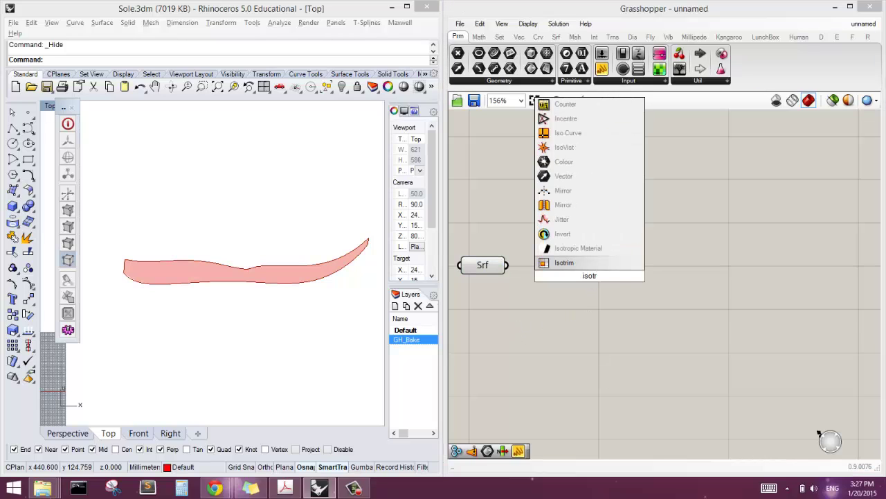
{"action": "key", "text": "Return"}
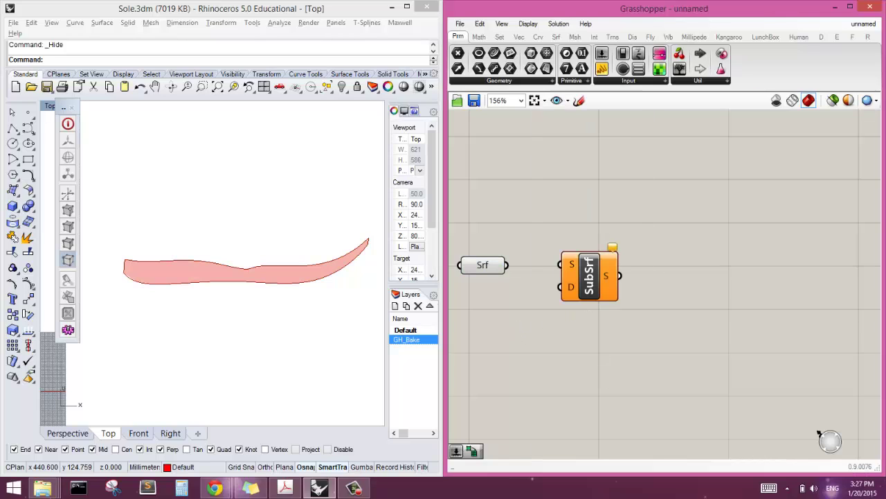
Step: Add a Divide Domain² component between the Surface parameter and Isotrim, and connect the Surface parameter to its domain input
{"action": "double_click", "coordinate": [574, 201]}
{"action": "type", "text": "divi"}
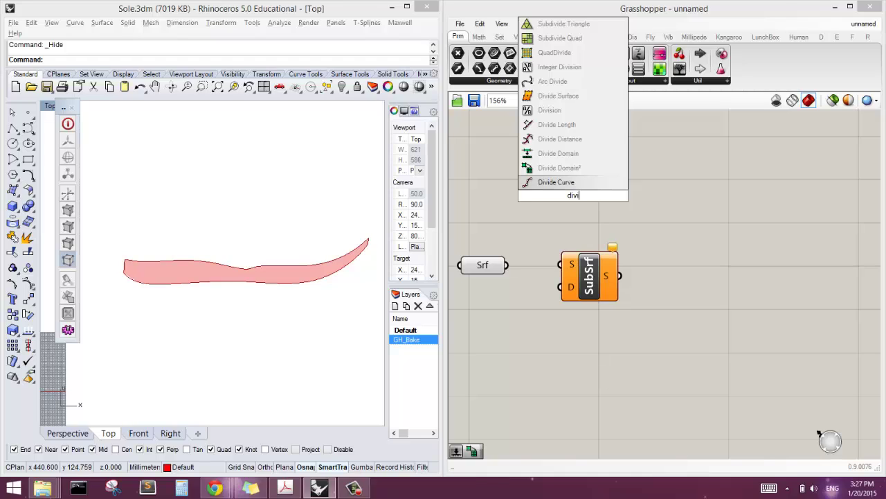
{"action": "key", "text": "Up"}
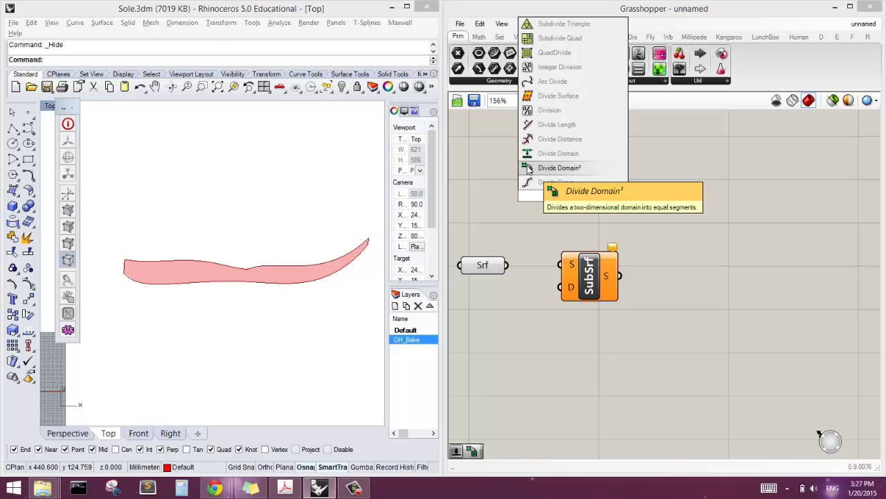
{"action": "left_click", "coordinate": [528, 170]}
{"action": "left_click_drag", "start_coordinate": [588, 277], "coordinate": [678, 280]}
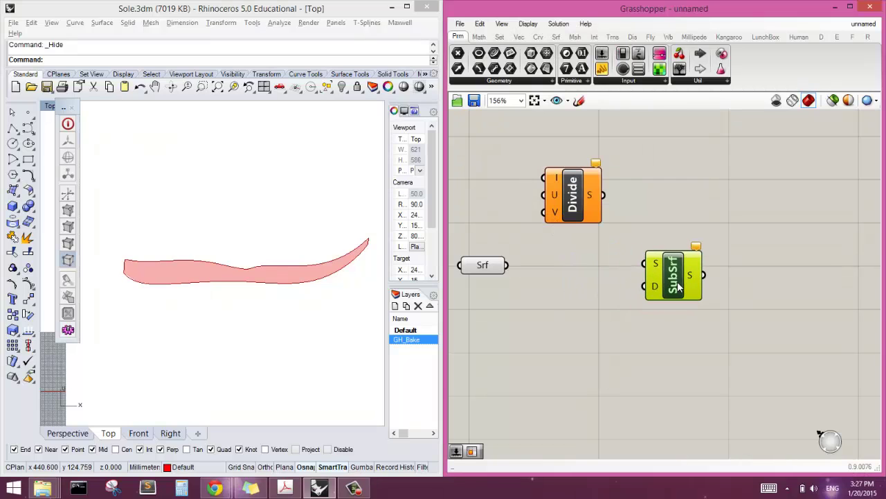
{"action": "left_click_drag", "start_coordinate": [573, 197], "coordinate": [585, 311]}
{"action": "left_click_drag", "start_coordinate": [507, 264], "coordinate": [548, 291]}
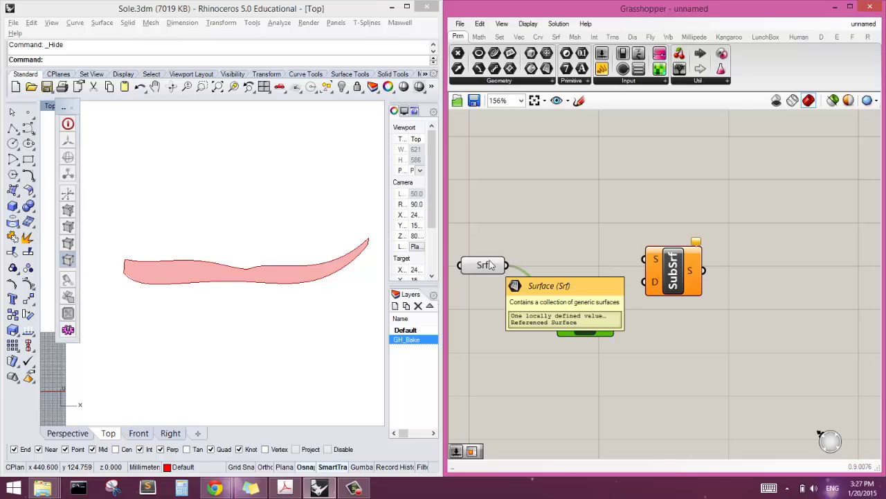
Step: Connect the Surface parameter to Isotrim's surface input and the Divide Domain² segments to its domain input
{"action": "right_click_drag", "start_coordinate": [635, 303], "coordinate": [638, 277]}
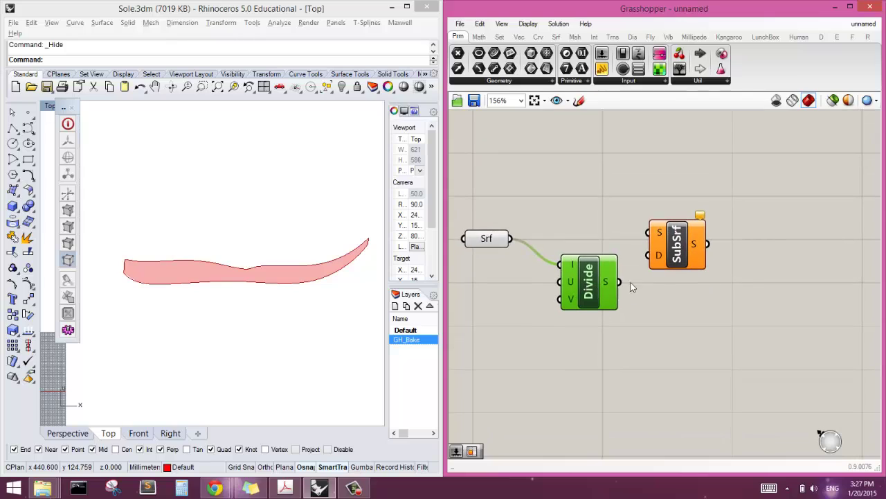
{"action": "left_click_drag", "start_coordinate": [513, 239], "coordinate": [654, 233]}
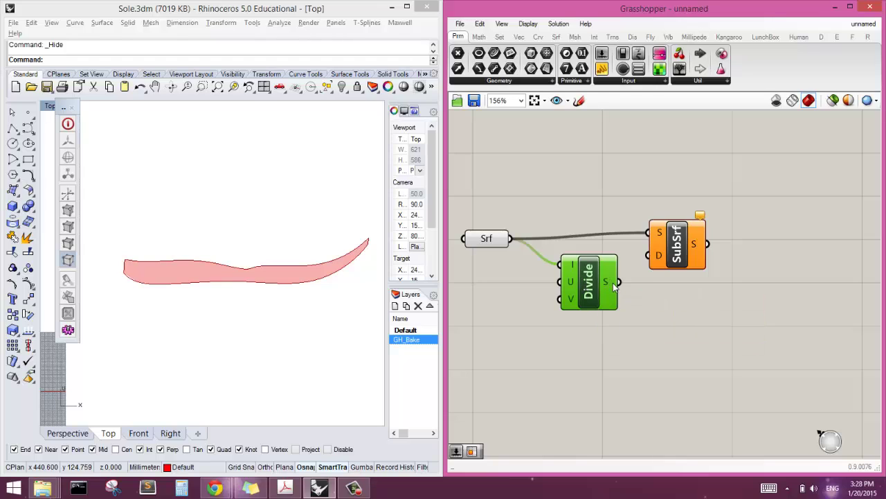
{"action": "mouse_move", "coordinate": [608, 281]}
{"action": "left_click_drag", "start_coordinate": [620, 283], "coordinate": [682, 246]}
{"action": "left_click", "coordinate": [675, 294]}
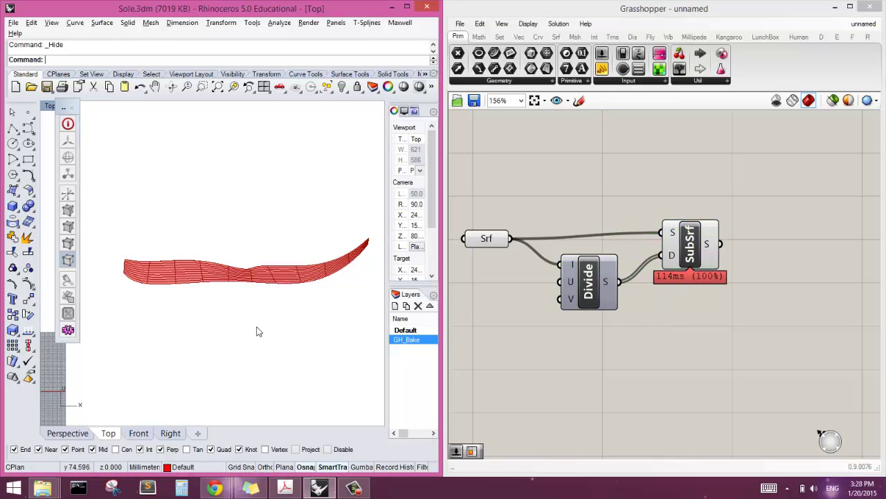
Step: Inspect the subdivided sole surface along its length in Rhino and check the U and V counts of Divide Domain²
{"action": "right_click_drag", "start_coordinate": [251, 313], "coordinate": [241, 315]}
{"action": "scroll", "coordinate": [232, 305], "scroll_direction": "up", "scroll_amount": 2}
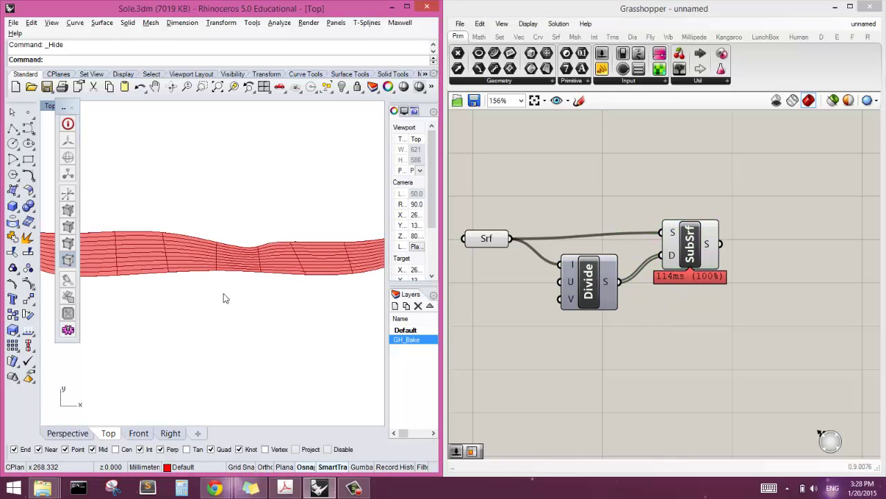
{"action": "scroll", "coordinate": [209, 259], "scroll_direction": "down", "scroll_amount": 1}
{"action": "scroll", "coordinate": [249, 257], "scroll_direction": "up", "scroll_amount": 5}
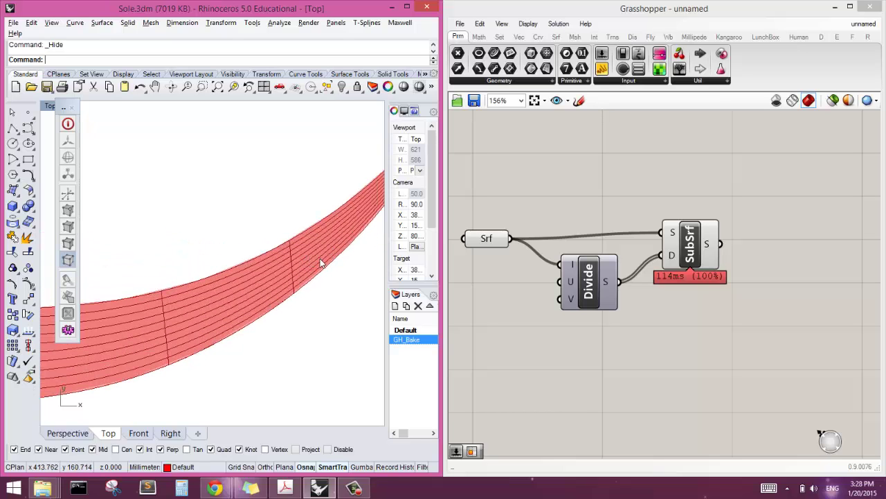
{"action": "scroll", "coordinate": [298, 260], "scroll_direction": "down", "scroll_amount": 4}
{"action": "scroll", "coordinate": [253, 257], "scroll_direction": "down", "scroll_amount": 2}
{"action": "scroll", "coordinate": [254, 257], "scroll_direction": "up", "scroll_amount": 3}
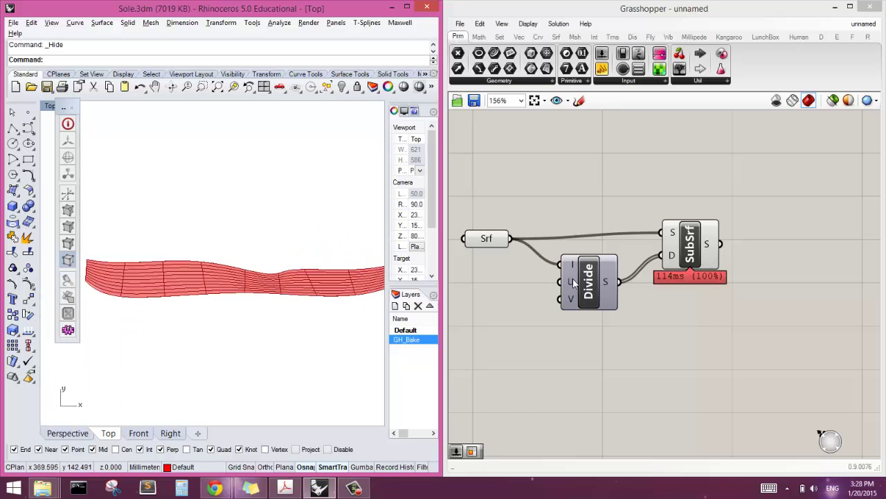
{"action": "mouse_move", "coordinate": [573, 282]}
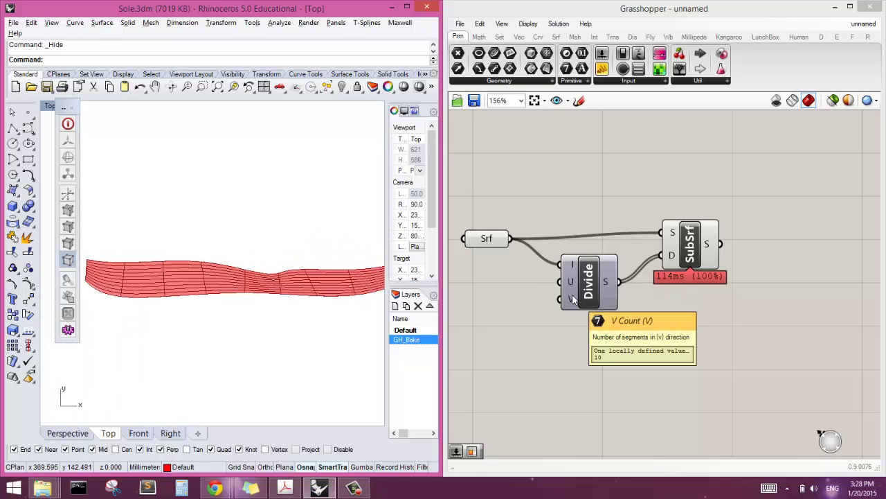
Step: Create a number slider from the value 10, connect it to the U count of Divide Domain², and set it to 3
{"action": "right_click_drag", "start_coordinate": [576, 300], "coordinate": [703, 298]}
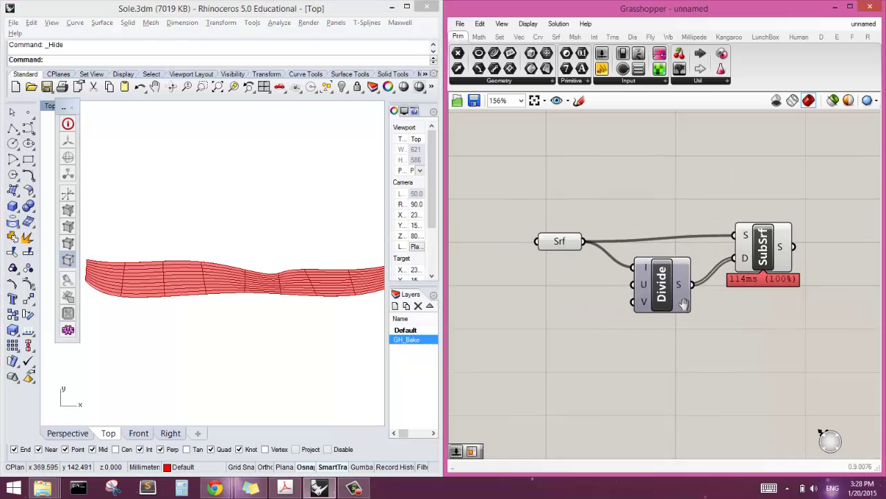
{"action": "double_click", "coordinate": [580, 280]}
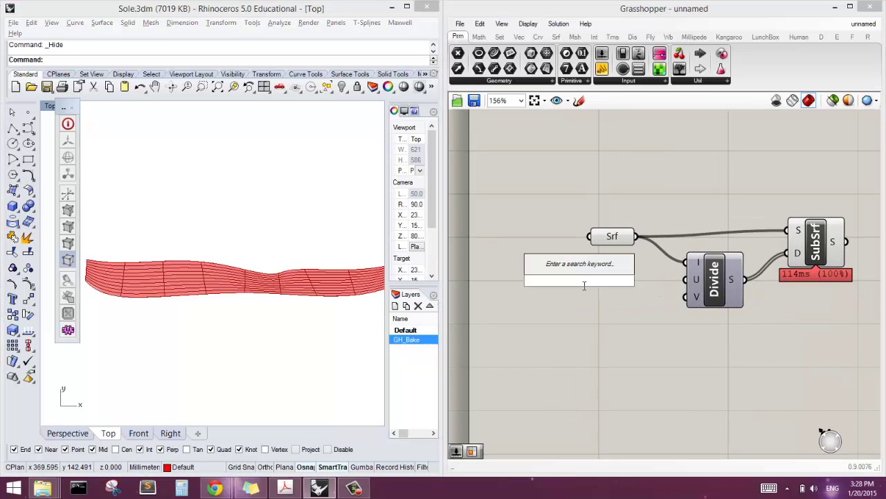
{"action": "type", "text": "10"}
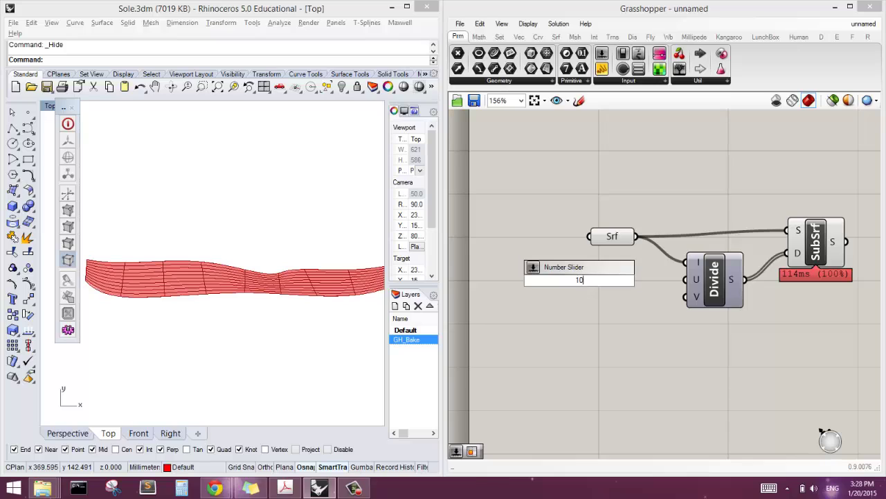
{"action": "key", "text": "Return"}
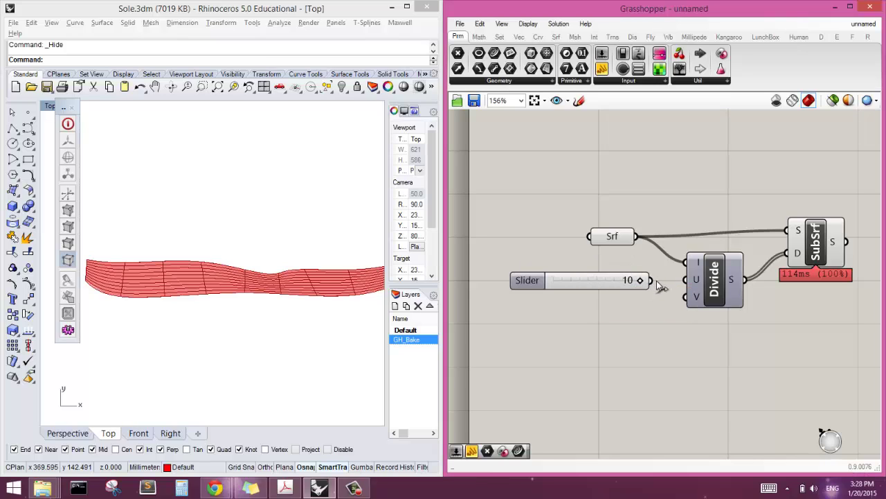
{"action": "left_click_drag", "start_coordinate": [651, 280], "coordinate": [596, 286]}
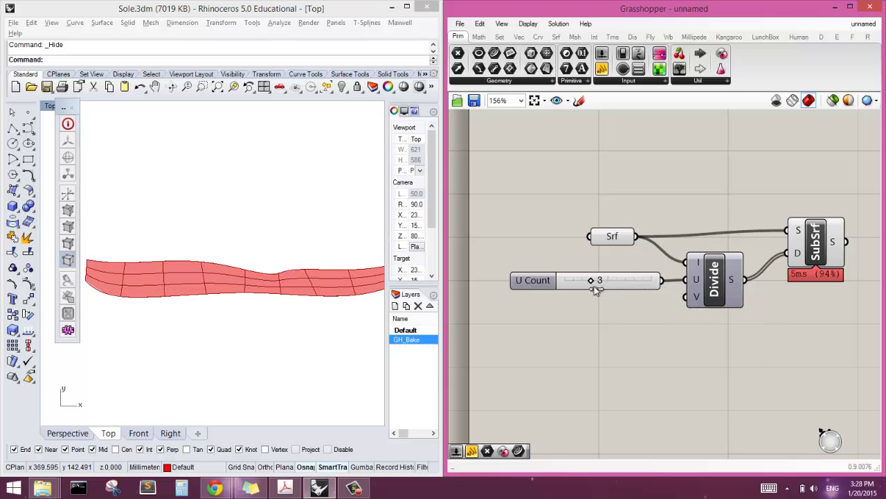
{"action": "double_click", "coordinate": [541, 296]}
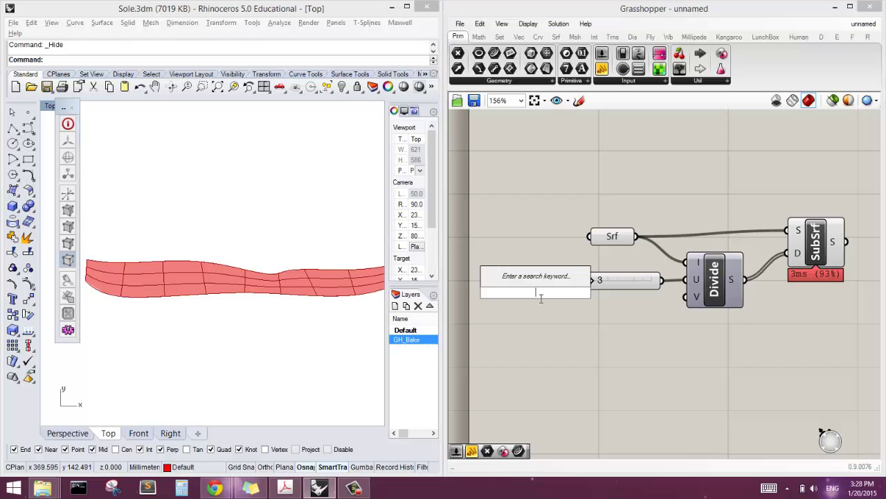
{"action": "key", "text": "Escape"}
{"action": "left_click", "coordinate": [536, 286]}
Step: Create a number slider with the value 30 below the U Count slider and connect it to the V count of Divide Domain²
{"action": "double_click", "coordinate": [547, 321]}
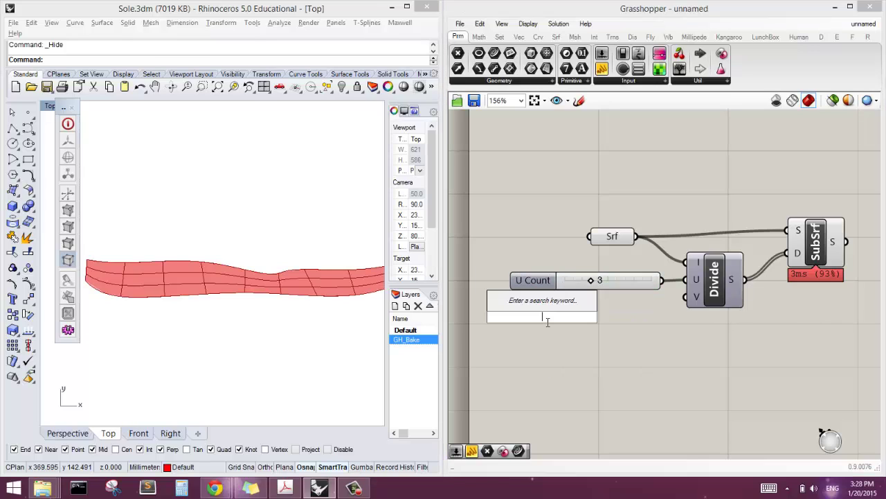
{"action": "type", "text": "30"}
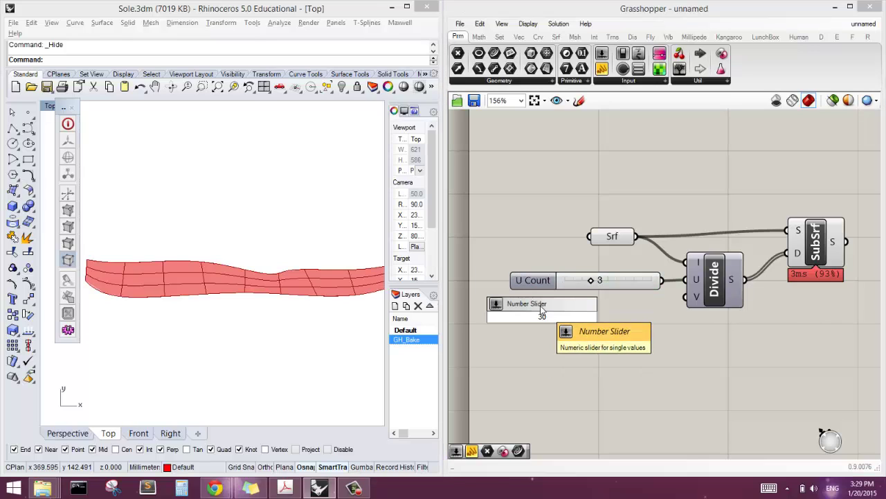
{"action": "key", "text": "Return"}
{"action": "left_click_drag", "start_coordinate": [570, 315], "coordinate": [682, 309]}
{"action": "left_click", "coordinate": [681, 332]}
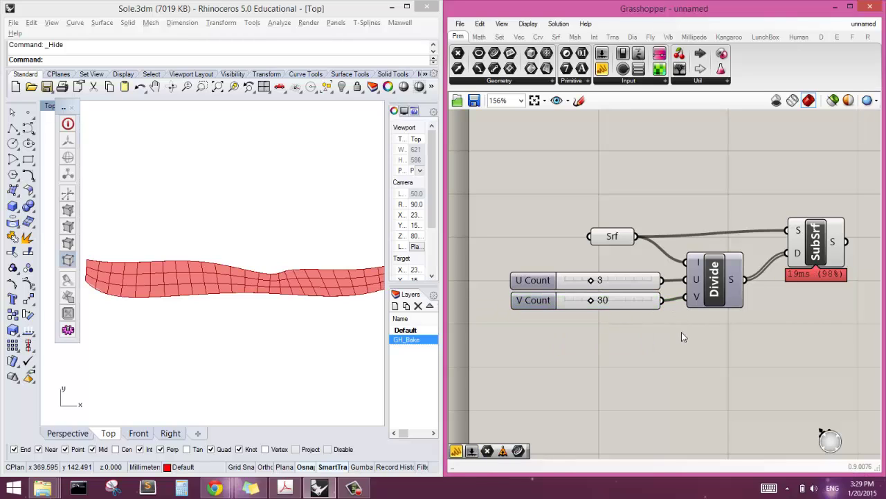
Step: Check the sole's new subdivision in Rhino, selecting and deselecting the Isotrim component to highlight its preview
{"action": "right_click_drag", "start_coordinate": [309, 315], "coordinate": [283, 315]}
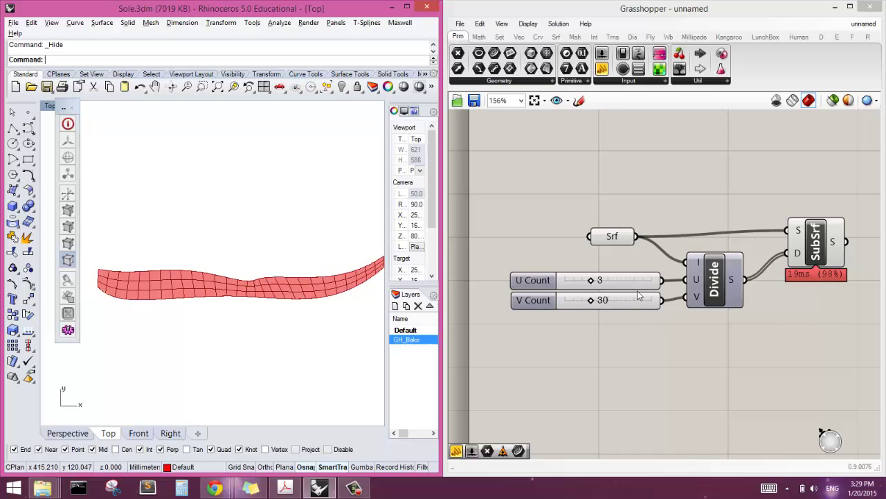
{"action": "right_click_drag", "start_coordinate": [197, 304], "coordinate": [166, 308]}
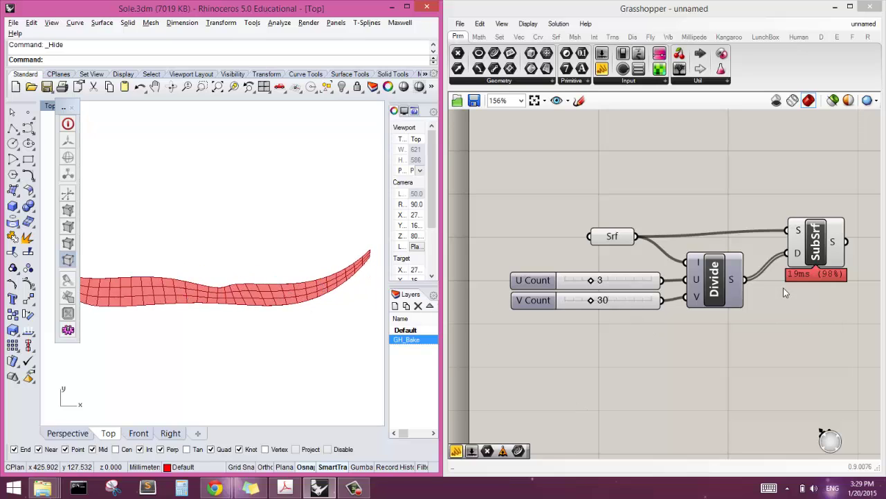
{"action": "mouse_move", "coordinate": [837, 240]}
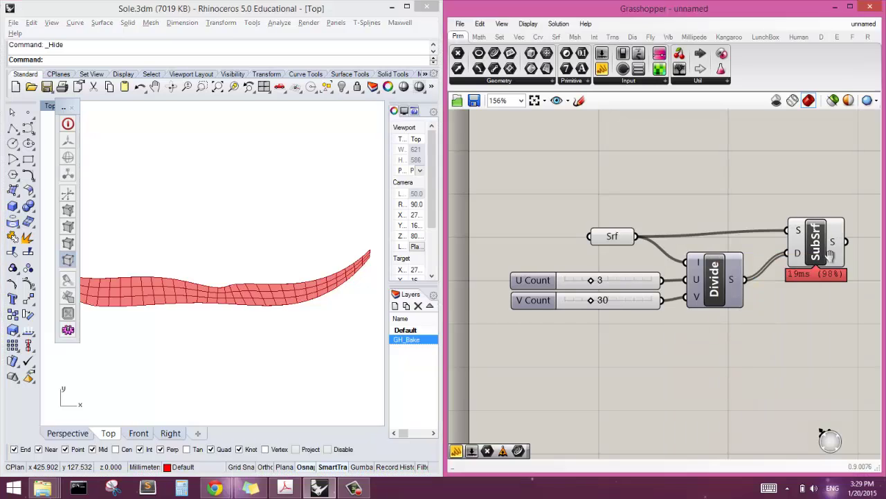
{"action": "right_click_drag", "start_coordinate": [835, 243], "coordinate": [640, 261]}
{"action": "left_click_drag", "start_coordinate": [641, 261], "coordinate": [636, 269]}
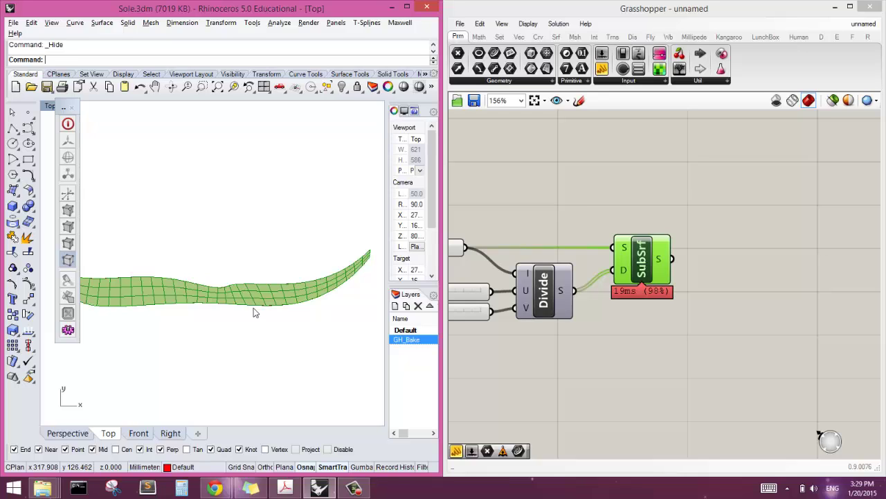
{"action": "left_click", "coordinate": [707, 276]}
Step: Add an Evaluate Surface component after Isotrim, feed it the Isotrim surfaces, and leave space between the two components
{"action": "double_click", "coordinate": [707, 277]}
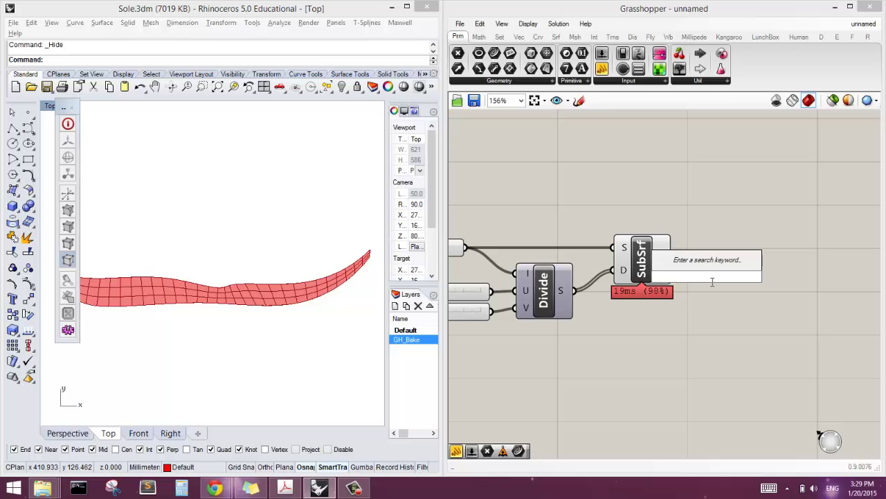
{"action": "type", "text": "eval"}
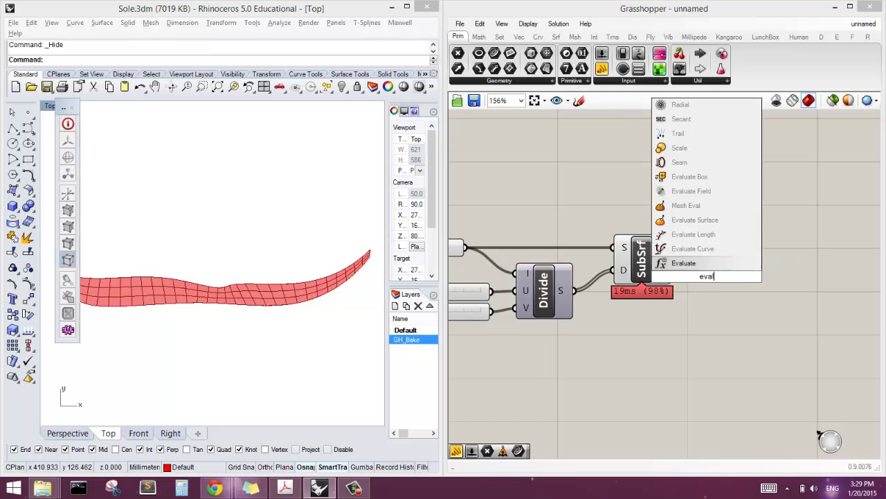
{"action": "left_click", "coordinate": [706, 220]}
{"action": "left_click_drag", "start_coordinate": [700, 297], "coordinate": [767, 278]}
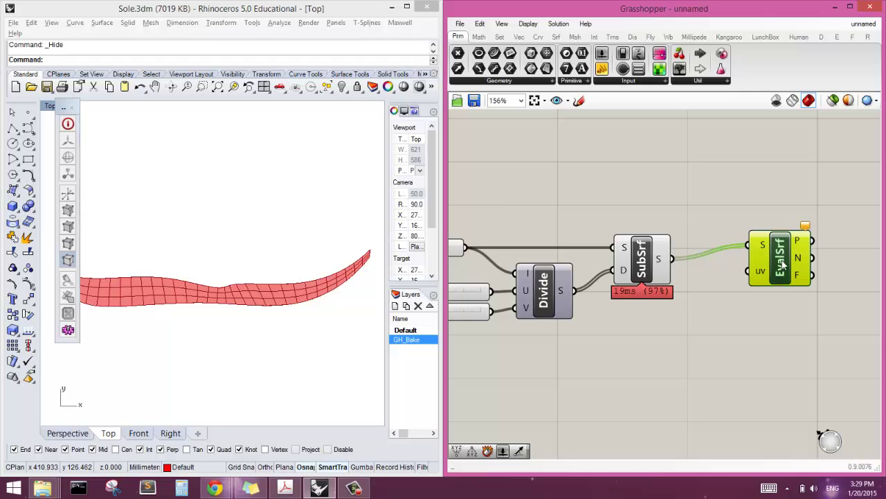
{"action": "mouse_move", "coordinate": [760, 275]}
{"action": "left_click_drag", "start_coordinate": [777, 277], "coordinate": [784, 263]}
{"action": "right_click_drag", "start_coordinate": [764, 305], "coordinate": [718, 320]}
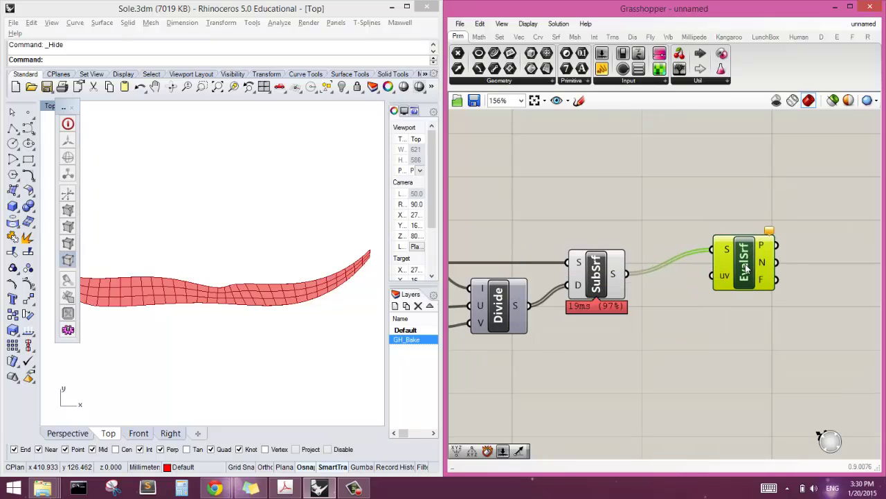
{"action": "left_click_drag", "start_coordinate": [731, 274], "coordinate": [736, 280]}
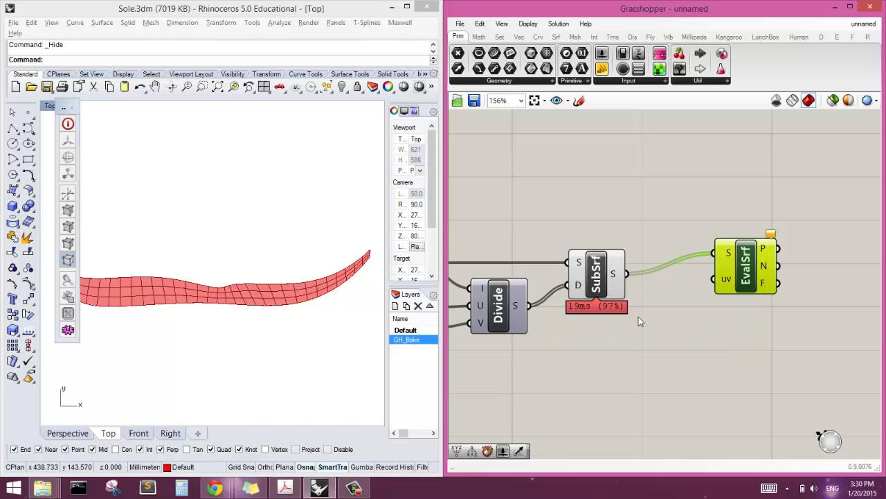
{"action": "left_click_drag", "start_coordinate": [746, 266], "coordinate": [763, 274]}
Step: Add a Construct Point component between Isotrim and Evaluate Surface, just below their connecting wire
{"action": "double_click", "coordinate": [680, 294]}
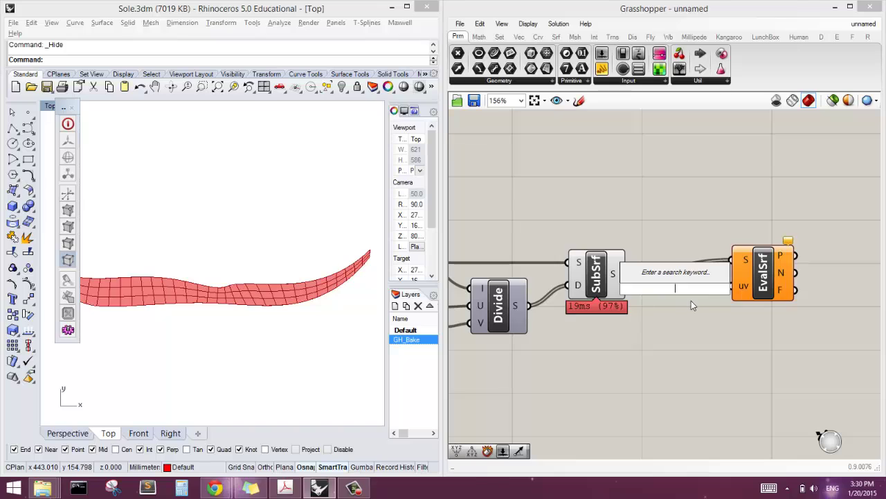
{"action": "type", "text": "xyx"}
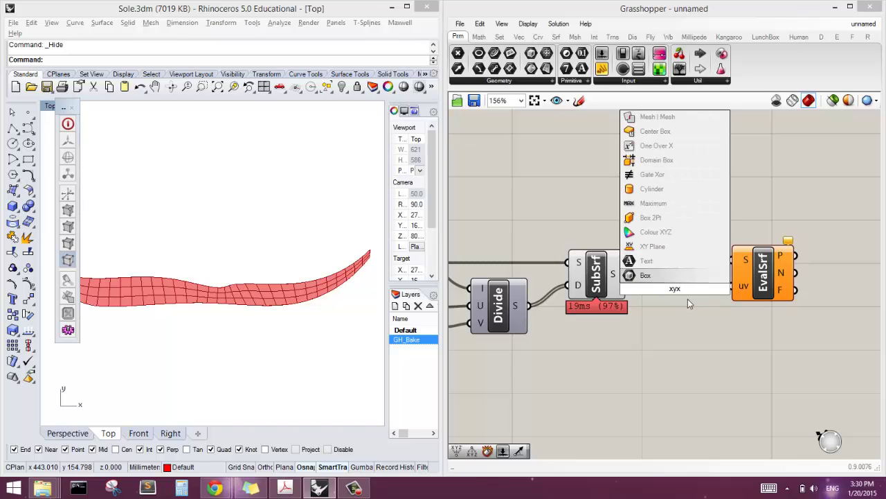
{"action": "key", "text": "BackSpace"}
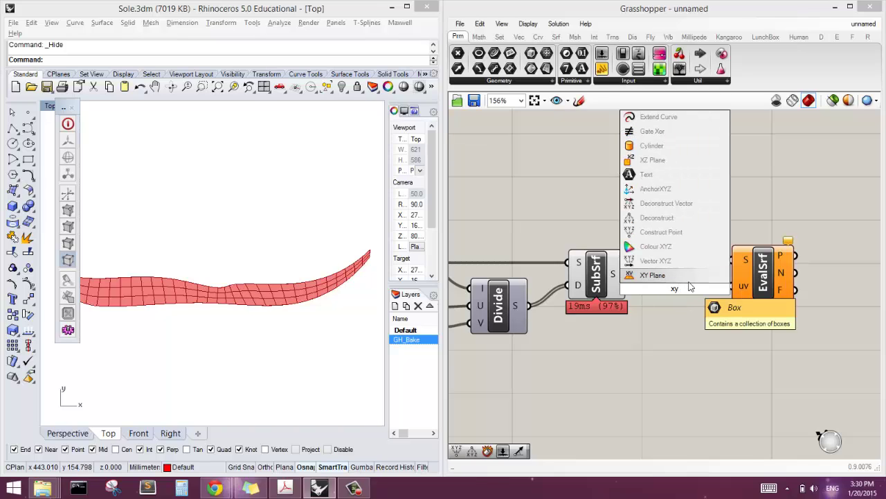
{"action": "type", "text": "z"}
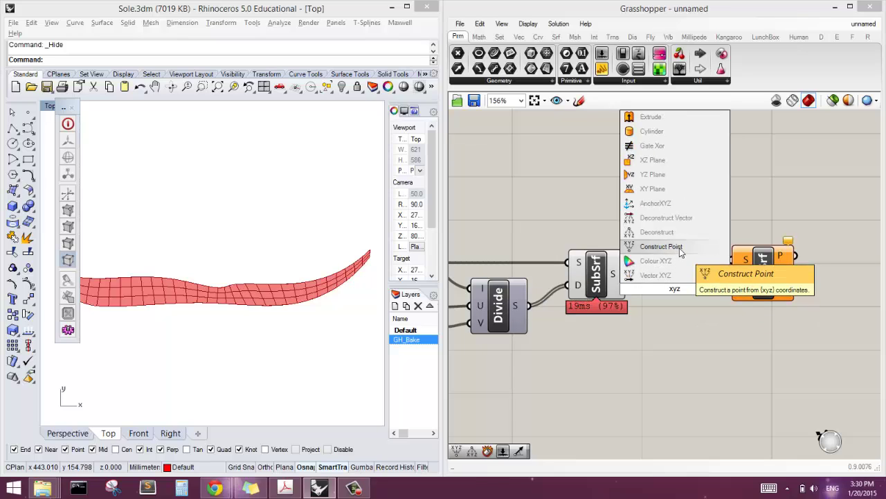
{"action": "left_click", "coordinate": [680, 248]}
{"action": "left_click_drag", "start_coordinate": [680, 299], "coordinate": [685, 315]}
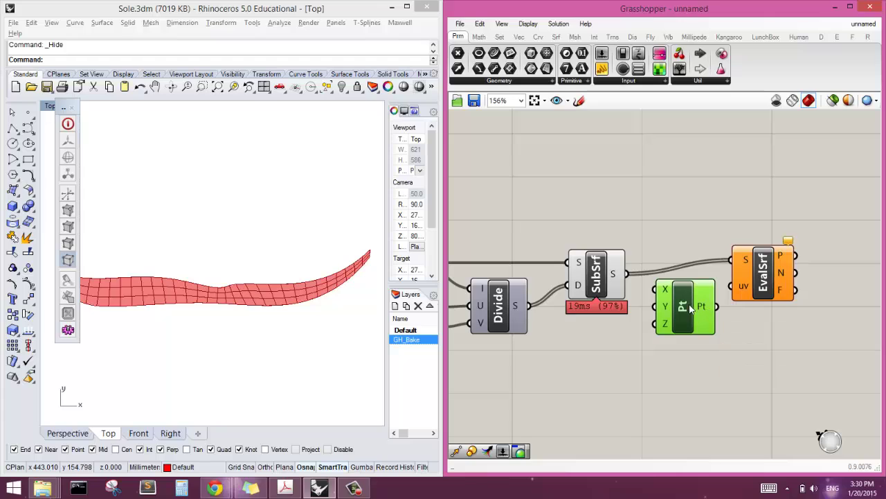
Step: Set both the X and Y coordinates of the Construct Point component to 0.5
{"action": "right_click", "coordinate": [664, 289]}
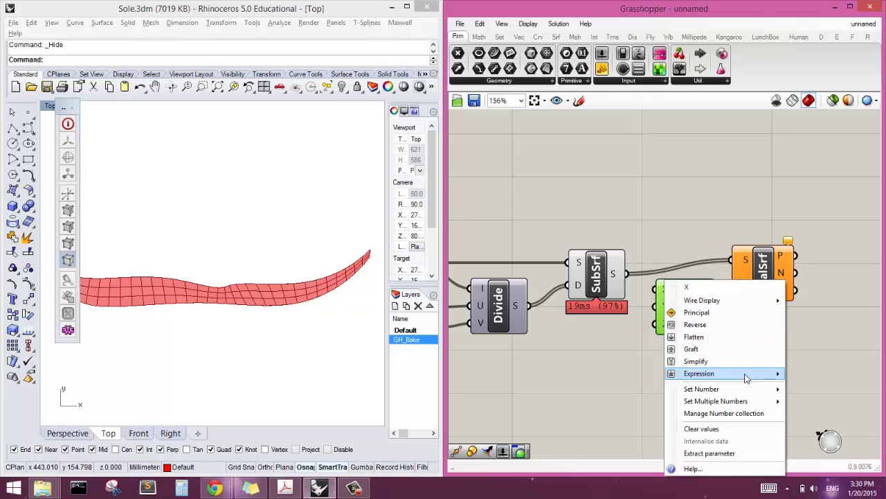
{"action": "mouse_move", "coordinate": [691, 386]}
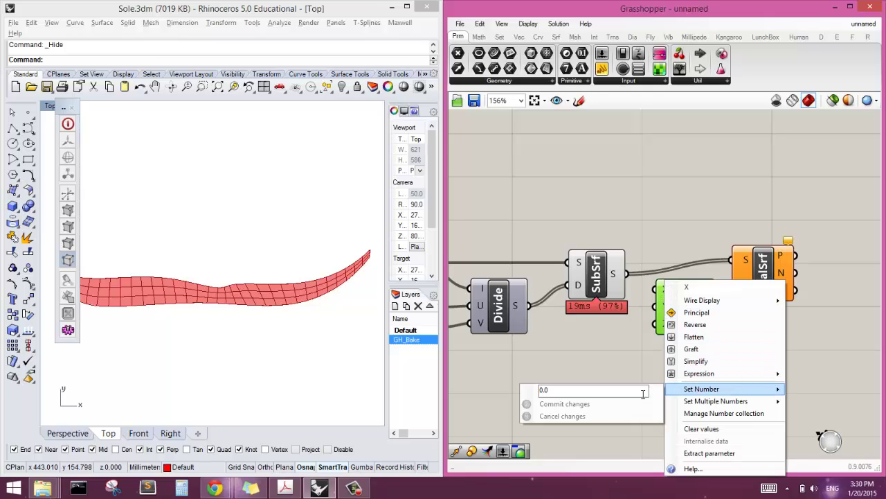
{"action": "left_click_drag", "start_coordinate": [569, 392], "coordinate": [545, 392]}
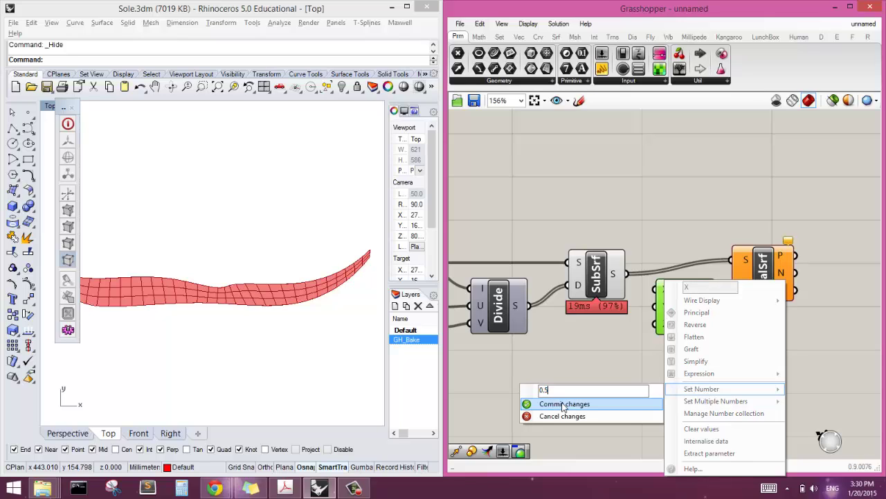
{"action": "left_click", "coordinate": [564, 403]}
{"action": "right_click", "coordinate": [665, 307]}
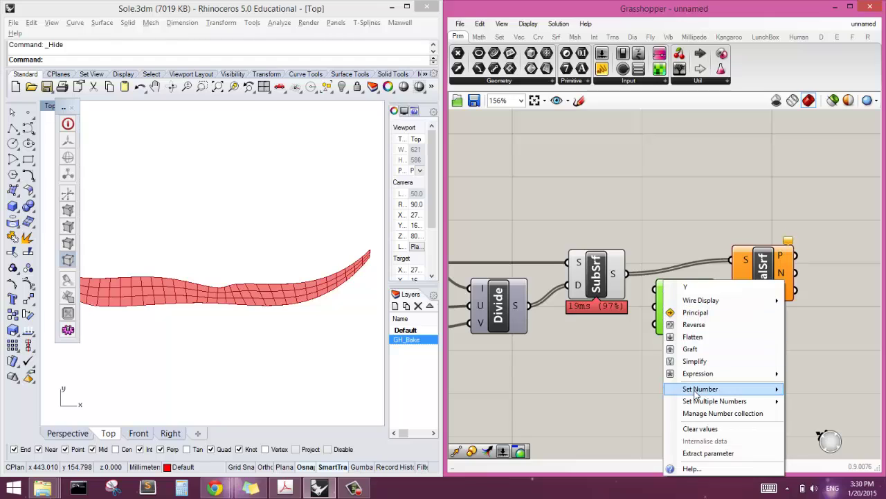
{"action": "mouse_move", "coordinate": [696, 389]}
{"action": "left_click_drag", "start_coordinate": [561, 392], "coordinate": [547, 392]}
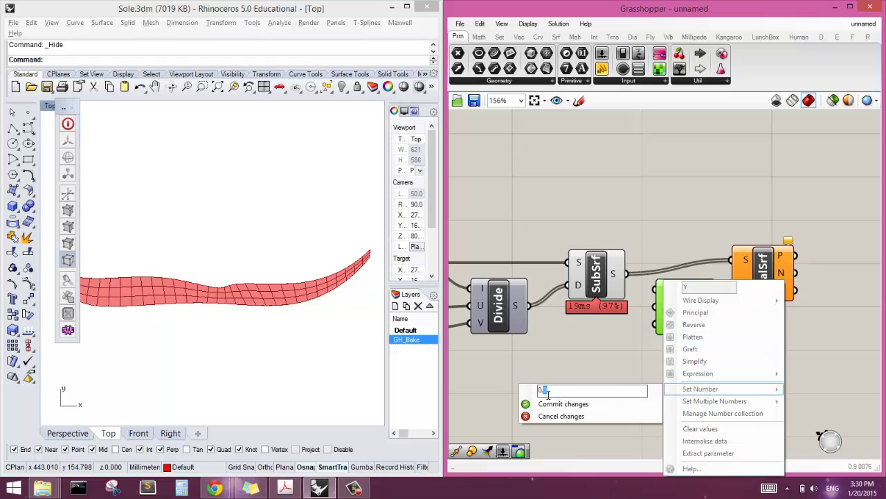
{"action": "type", "text": "0.5"}
{"action": "left_click", "coordinate": [564, 404]}
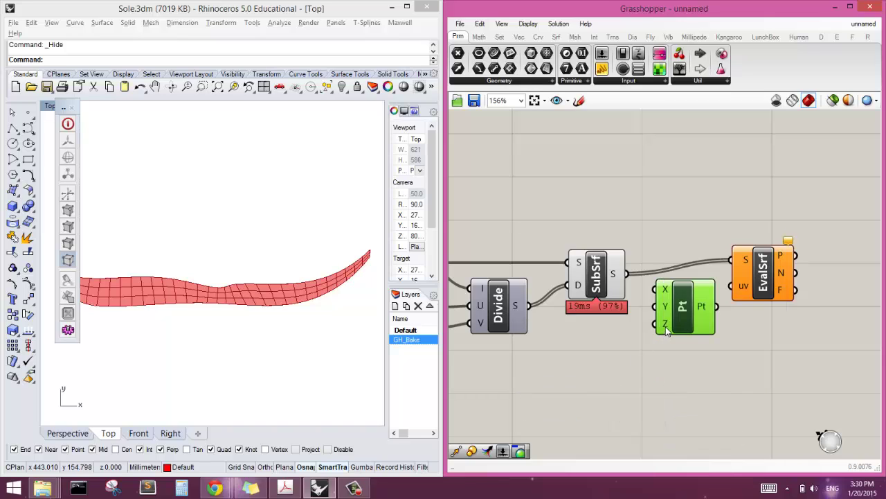
Step: Connect the Construct Point output to the uv input of Evaluate Surface and inspect the resulting points around the sole in Rhino
{"action": "mouse_move", "coordinate": [705, 308]}
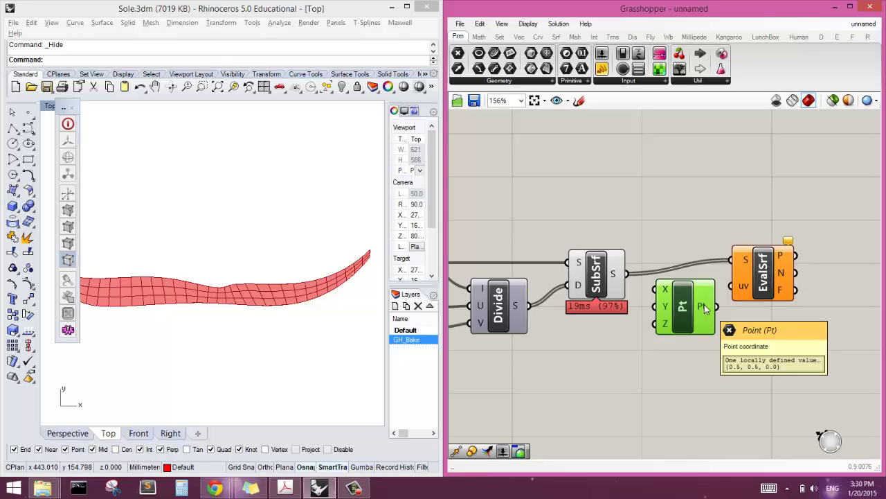
{"action": "left_click_drag", "start_coordinate": [714, 306], "coordinate": [759, 283]}
{"action": "scroll", "coordinate": [175, 249], "scroll_direction": "down", "scroll_amount": 2}
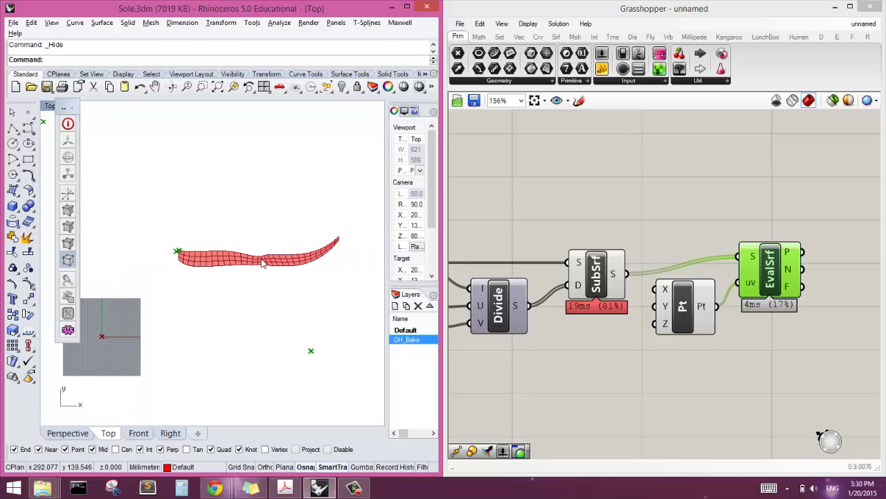
{"action": "scroll", "coordinate": [176, 249], "scroll_direction": "up", "scroll_amount": 5}
{"action": "scroll", "coordinate": [176, 249], "scroll_direction": "down", "scroll_amount": 8}
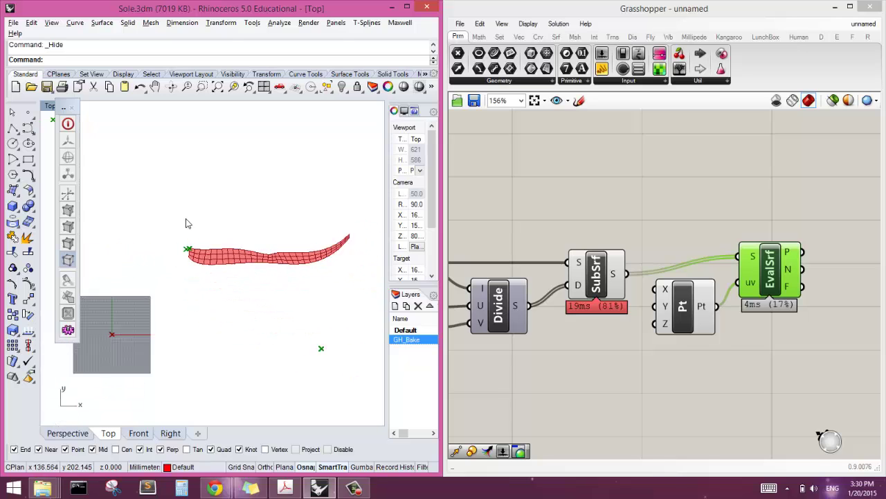
{"action": "scroll", "coordinate": [225, 219], "scroll_direction": "up", "scroll_amount": 6}
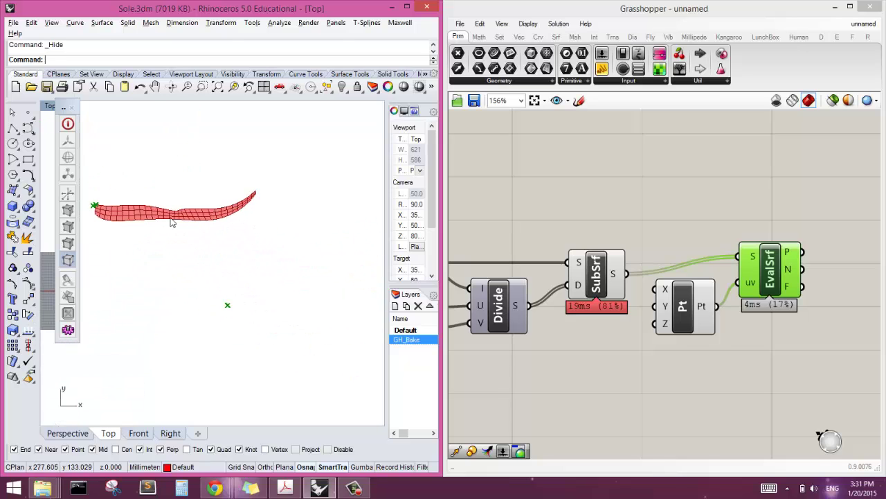
{"action": "scroll", "coordinate": [197, 242], "scroll_direction": "up", "scroll_amount": 3}
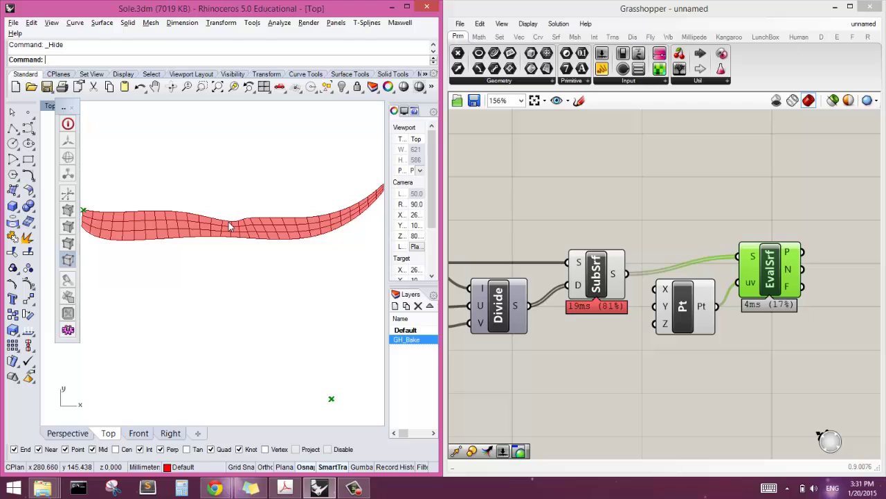
{"action": "scroll", "coordinate": [280, 234], "scroll_direction": "up", "scroll_amount": 2}
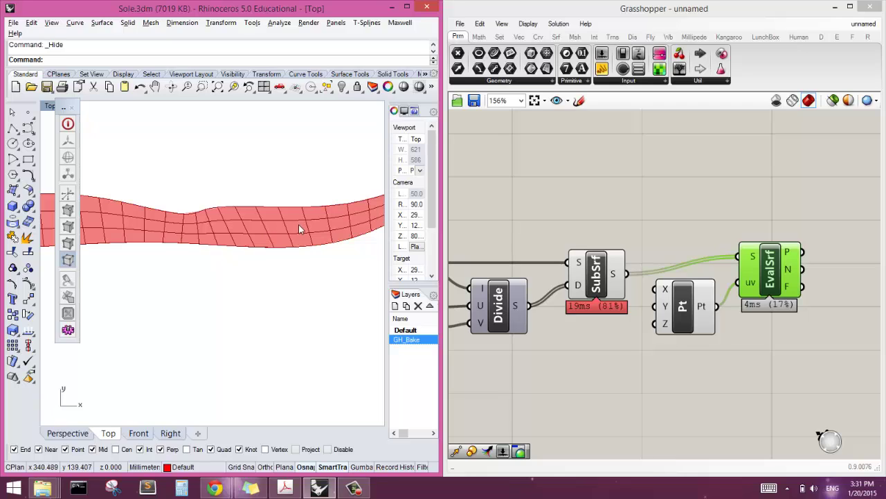
{"action": "scroll", "coordinate": [291, 226], "scroll_direction": "up", "scroll_amount": 5}
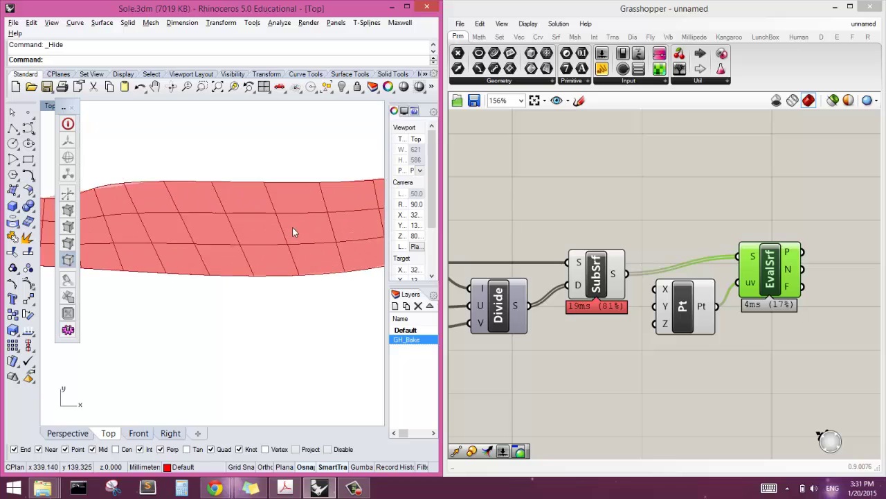
Step: Reparameterize the surface input of Evaluate Surface
{"action": "right_click", "coordinate": [753, 259]}
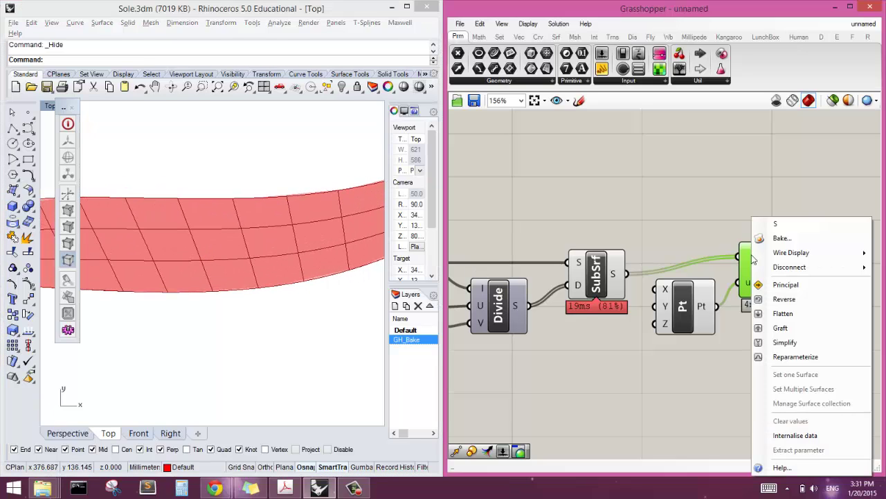
{"action": "left_click", "coordinate": [644, 257]}
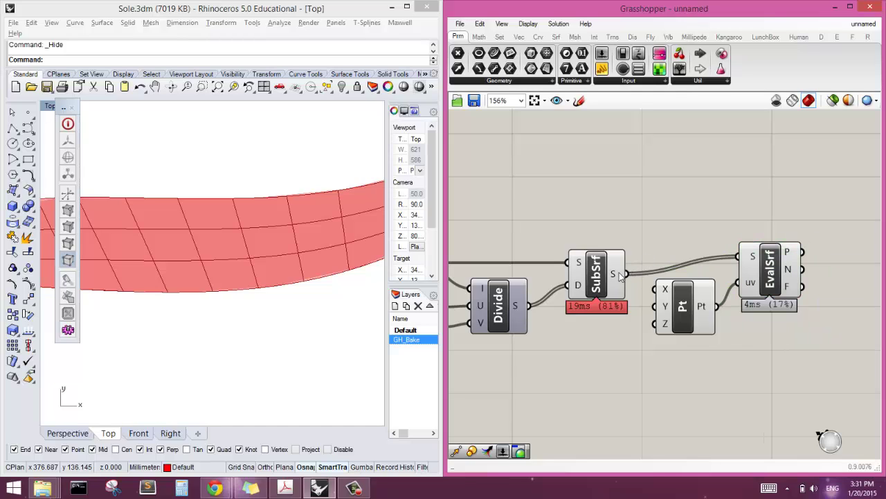
{"action": "right_click", "coordinate": [754, 257]}
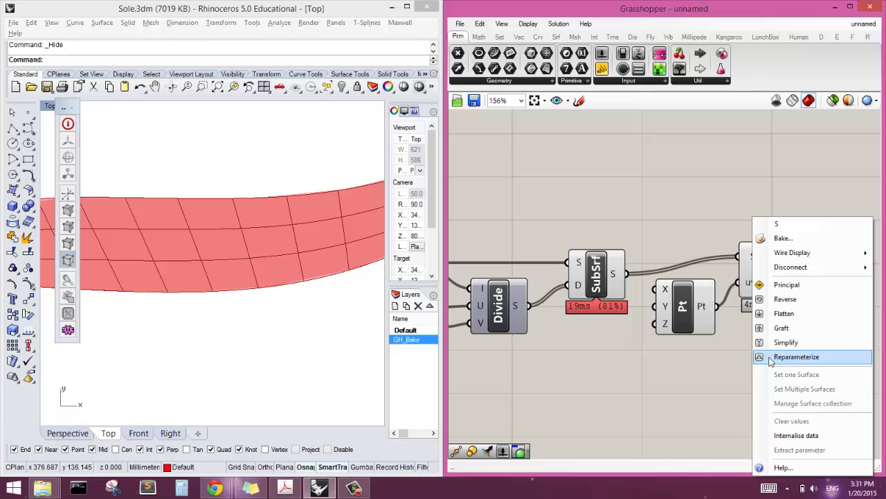
{"action": "left_click", "coordinate": [797, 357]}
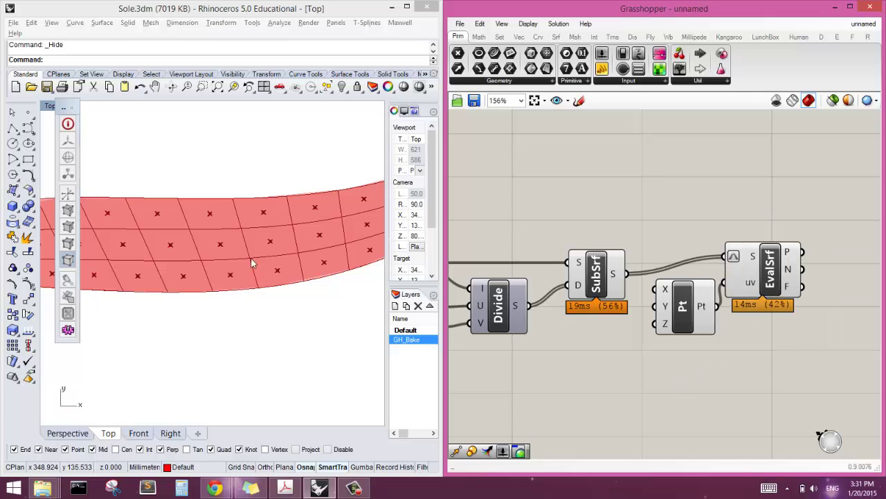
Step: Examine the placement of the evaluated points within the sub-surfaces along the whole sole in Rhino
{"action": "left_click", "coordinate": [340, 293]}
{"action": "scroll", "coordinate": [268, 277], "scroll_direction": "down", "scroll_amount": 4}
{"action": "scroll", "coordinate": [288, 259], "scroll_direction": "up", "scroll_amount": 5}
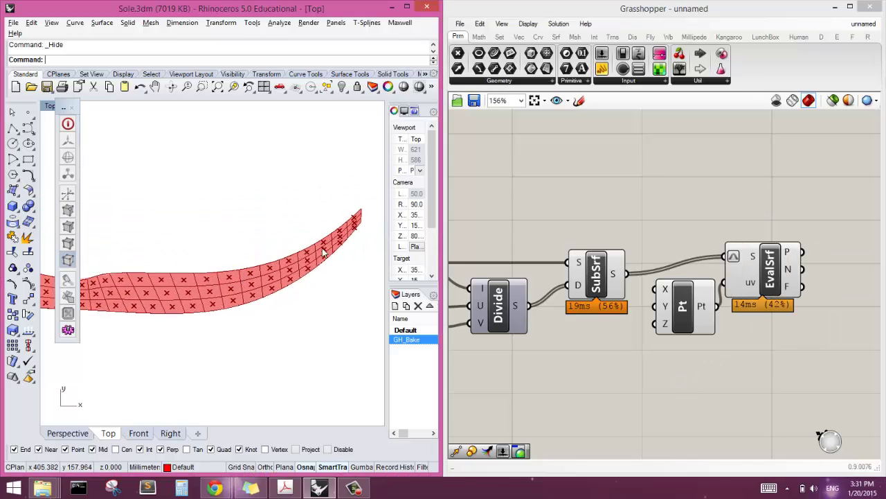
{"action": "scroll", "coordinate": [176, 314], "scroll_direction": "up", "scroll_amount": 1}
{"action": "scroll", "coordinate": [166, 330], "scroll_direction": "down", "scroll_amount": 1}
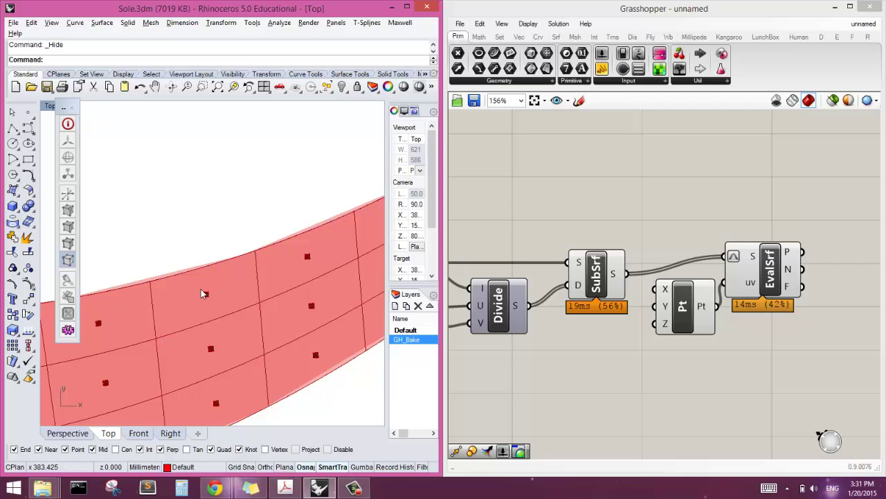
{"action": "scroll", "coordinate": [202, 292], "scroll_direction": "down", "scroll_amount": 6}
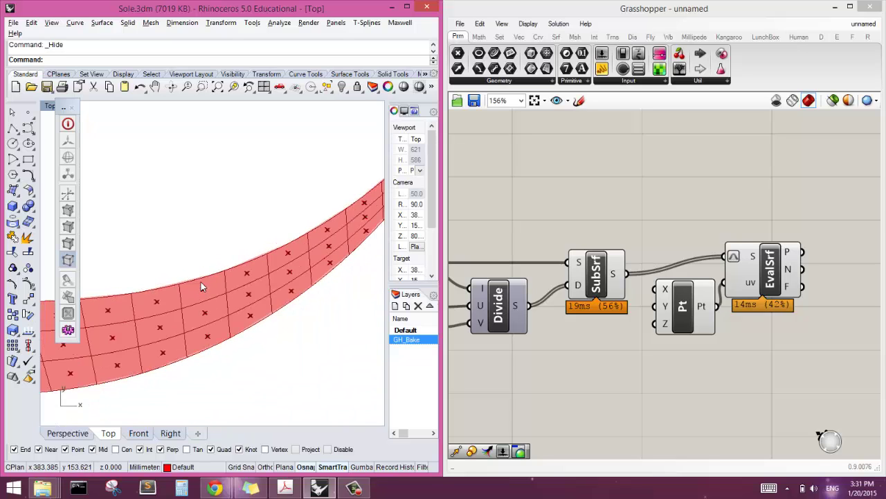
{"action": "scroll", "coordinate": [319, 312], "scroll_direction": "up", "scroll_amount": 5}
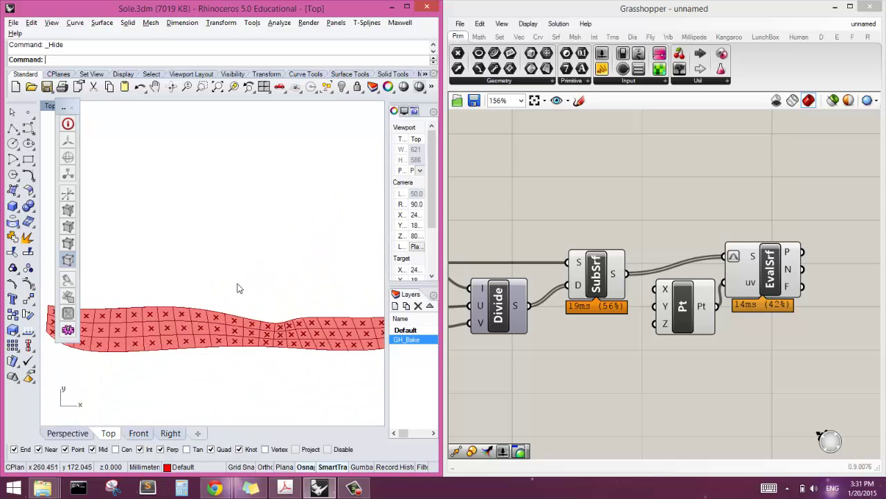
Step: Turn off the preview of all components before Evaluate Surface, including Divide Domain², Isotrim and Construct Point
{"action": "right_click_drag", "start_coordinate": [608, 320], "coordinate": [715, 332]}
{"action": "scroll", "coordinate": [717, 334], "scroll_direction": "down", "scroll_amount": 3}
{"action": "scroll", "coordinate": [726, 345], "scroll_direction": "up", "scroll_amount": 3}
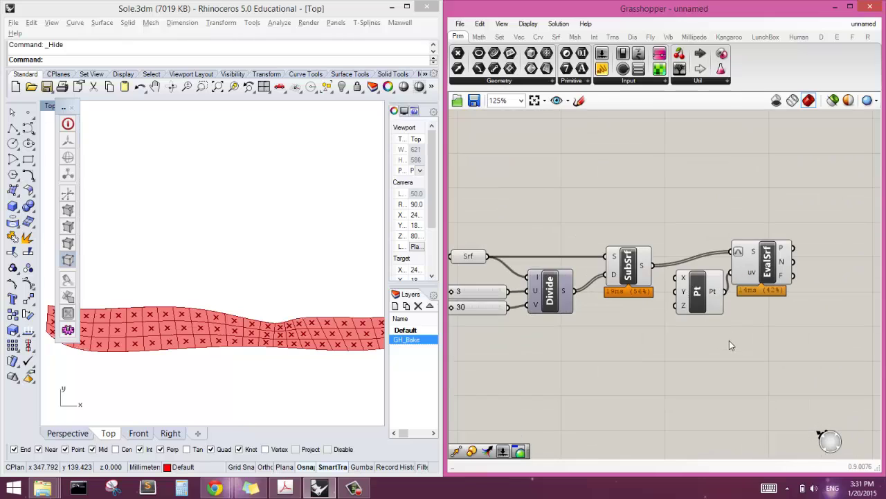
{"action": "left_click_drag", "start_coordinate": [699, 353], "coordinate": [448, 214]}
{"action": "right_click", "coordinate": [586, 199]}
{"action": "left_click", "coordinate": [603, 217]}
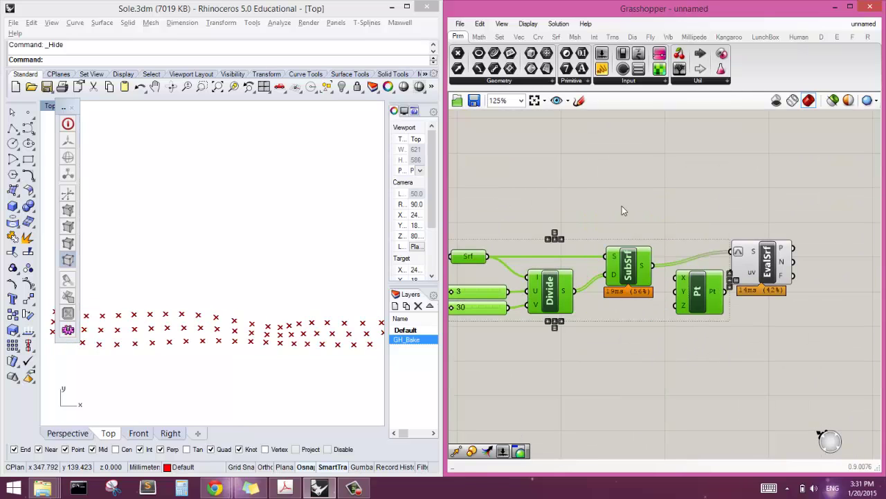
{"action": "left_click", "coordinate": [622, 203]}
Step: Highlight the Evaluate Surface points in Rhino, then inspect the component's point, normal and frame outputs
{"action": "left_click", "coordinate": [756, 246]}
{"action": "right_click_drag", "start_coordinate": [785, 316], "coordinate": [682, 312]}
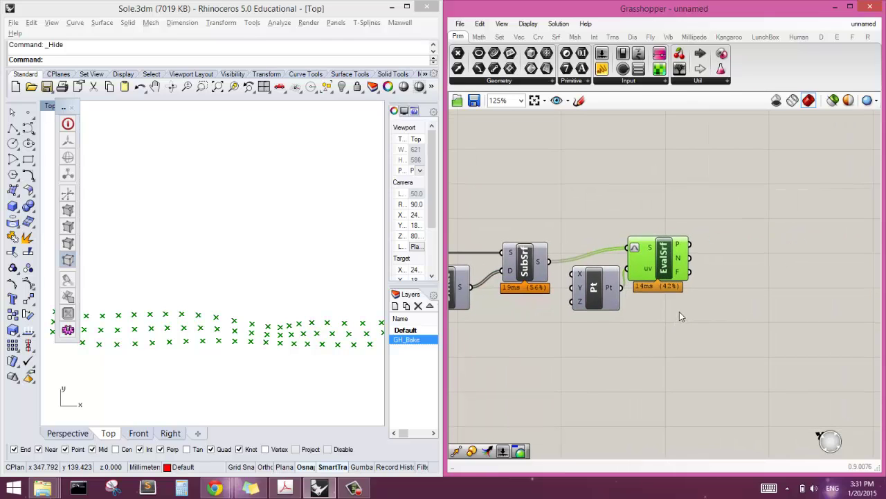
{"action": "scroll", "coordinate": [643, 299], "scroll_direction": "up", "scroll_amount": 3}
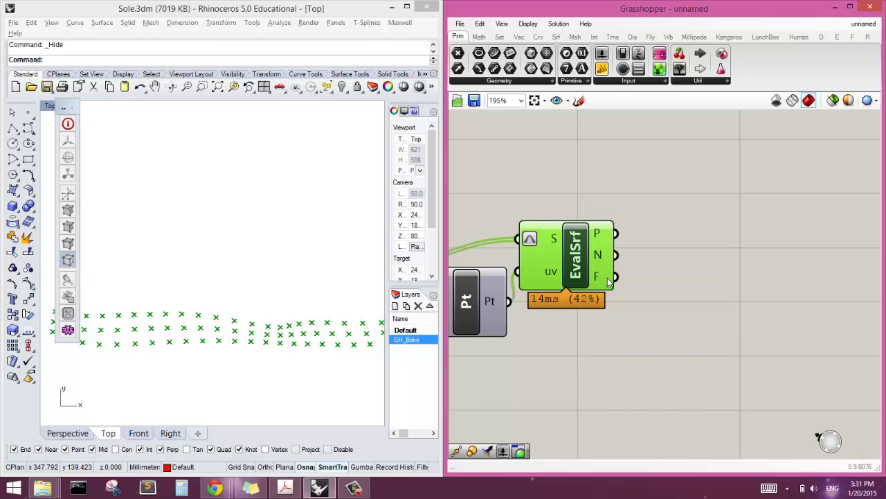
{"action": "left_click", "coordinate": [720, 288]}
{"action": "scroll", "coordinate": [719, 294], "scroll_direction": "up", "scroll_amount": 1}
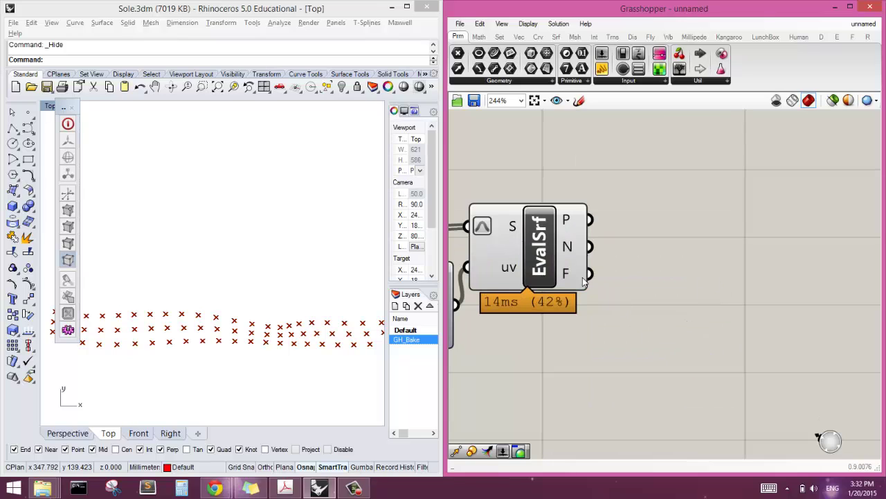
{"action": "mouse_move", "coordinate": [571, 276]}
{"action": "scroll", "coordinate": [637, 307], "scroll_direction": "down", "scroll_amount": 5}
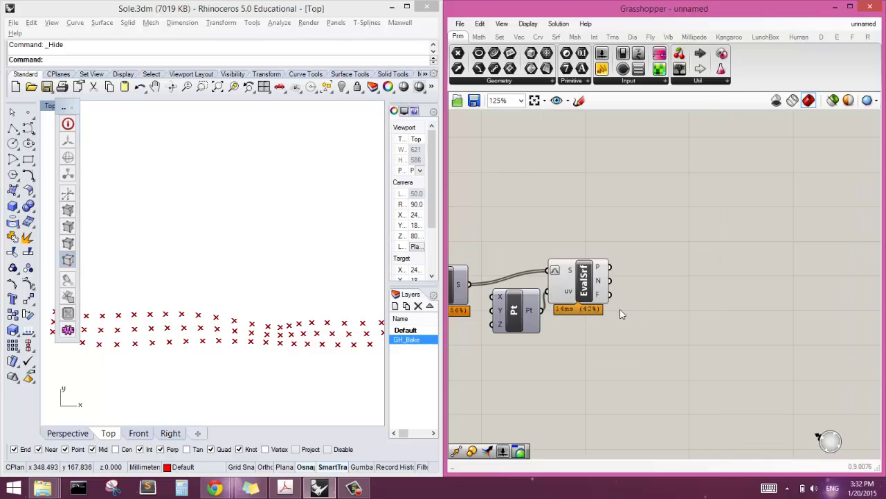
Step: Add an Extrude component after Evaluate Surface, leaving a wide gap between the two components
{"action": "right_click_drag", "start_coordinate": [661, 306], "coordinate": [679, 300]}
{"action": "double_click", "coordinate": [679, 300]}
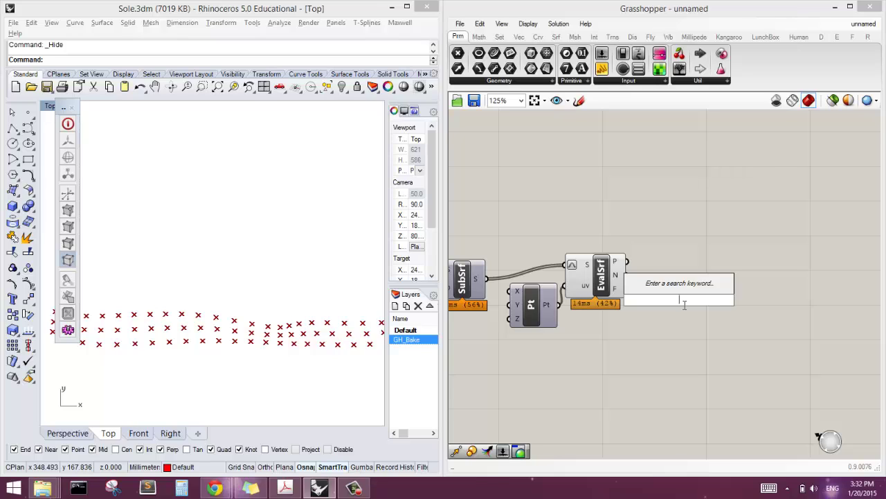
{"action": "type", "text": "extru"}
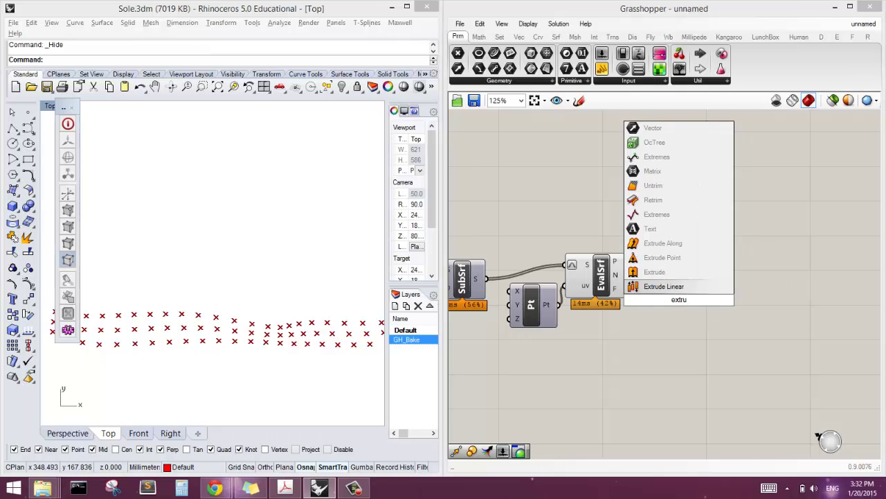
{"action": "left_click", "coordinate": [664, 271]}
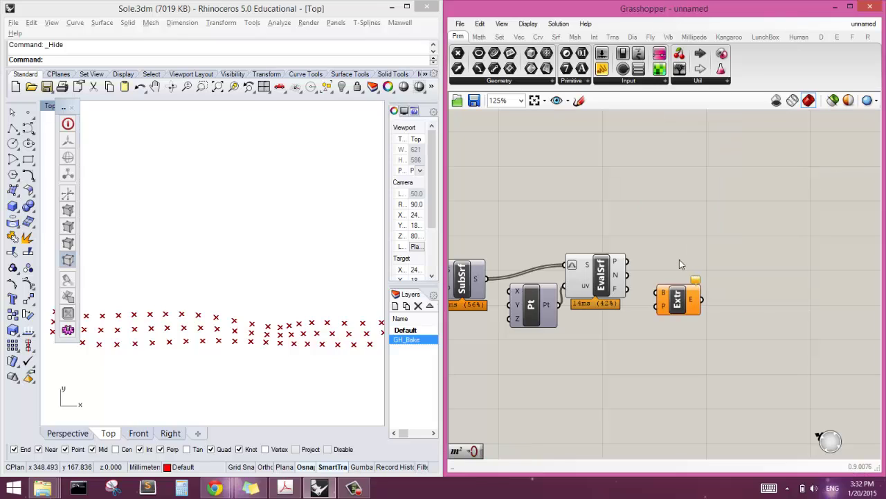
{"action": "left_click_drag", "start_coordinate": [677, 305], "coordinate": [756, 288]}
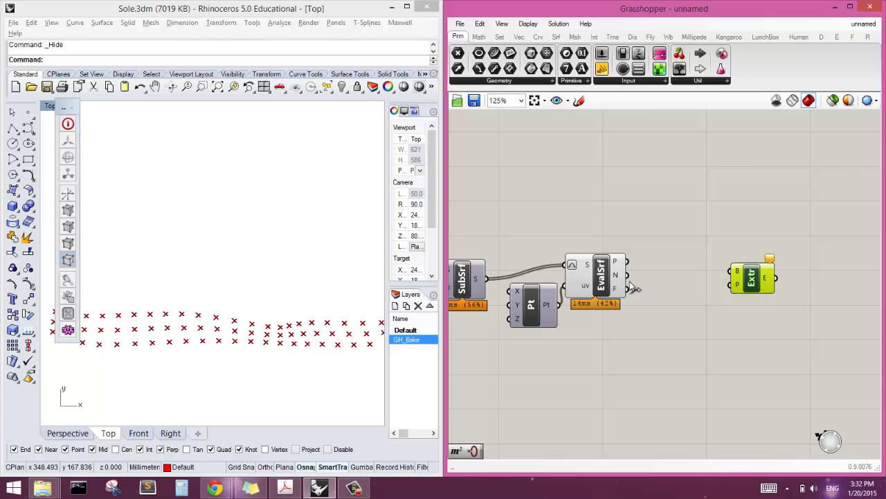
Step: Switch the Rhino viewport to Perspective and view the evaluated points of the sole at an angle
{"action": "right_click_drag", "start_coordinate": [621, 284], "coordinate": [653, 285]}
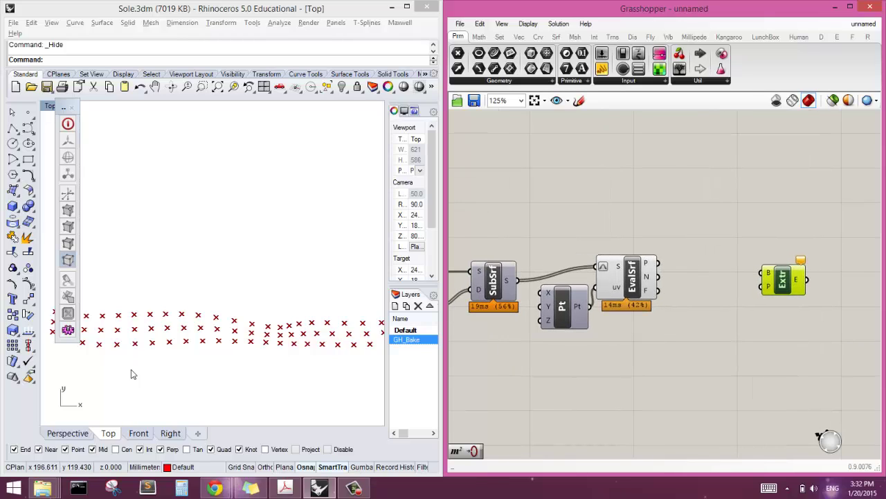
{"action": "left_click", "coordinate": [67, 433]}
{"action": "right_click_drag", "start_coordinate": [234, 348], "coordinate": [273, 279]}
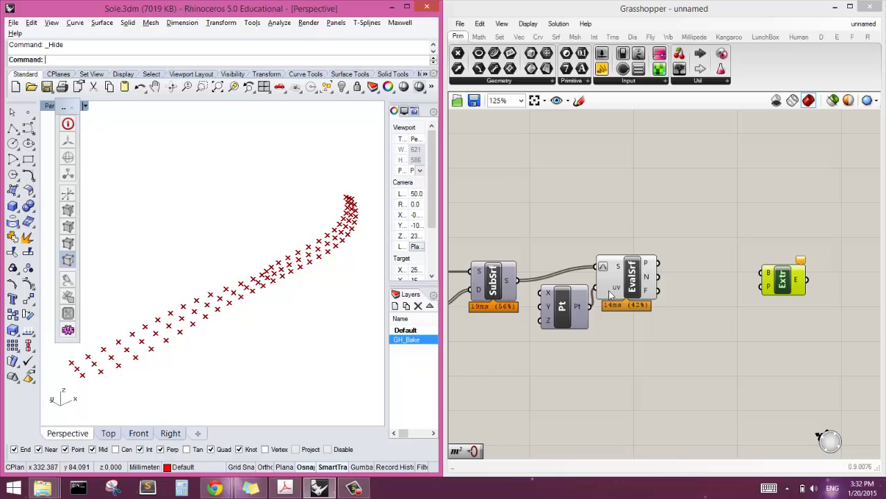
Step: Add a Move component in the gap between Evaluate Surface and Extrude
{"action": "double_click", "coordinate": [699, 274]}
{"action": "type", "text": "mo"}
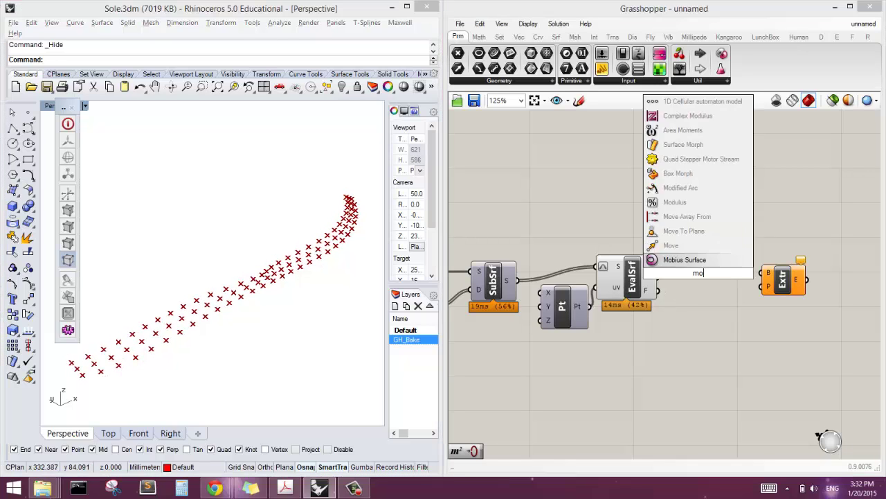
{"action": "left_click", "coordinate": [712, 246]}
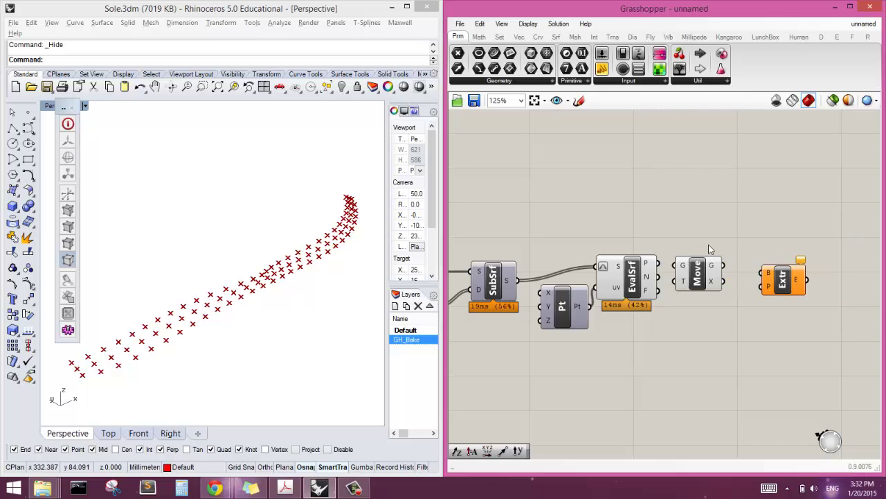
Step: Connect Evaluate Surface's points to Move's geometry input and its normals to Move's motion input, repositioning Move and Extrude
{"action": "left_click_drag", "start_coordinate": [708, 278], "coordinate": [723, 257]}
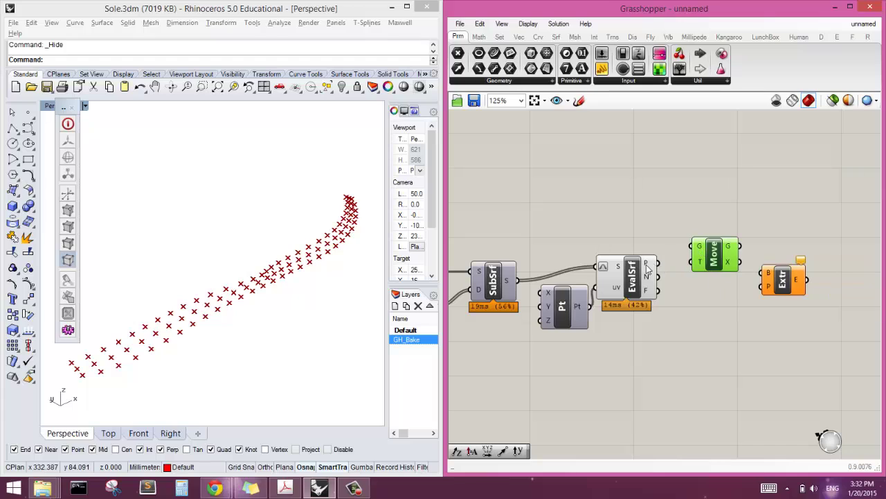
{"action": "left_click_drag", "start_coordinate": [658, 262], "coordinate": [700, 261]}
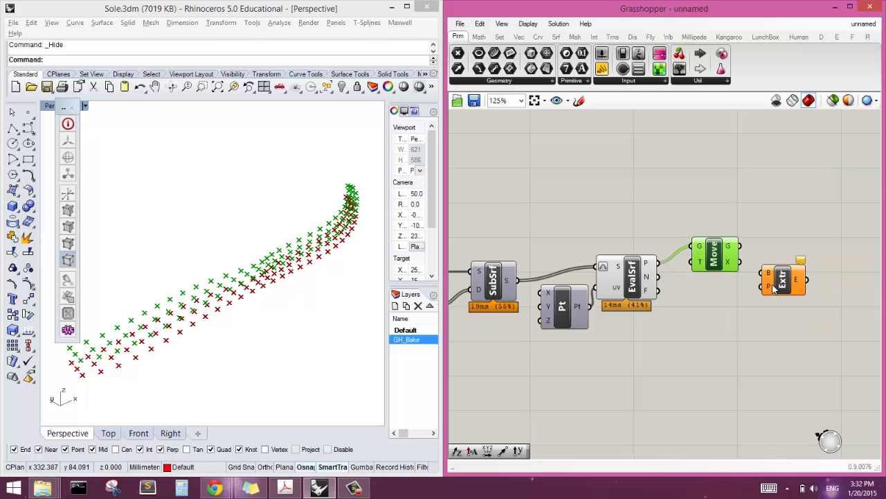
{"action": "left_click_drag", "start_coordinate": [783, 280], "coordinate": [805, 267]}
{"action": "left_click_drag", "start_coordinate": [723, 263], "coordinate": [752, 272]}
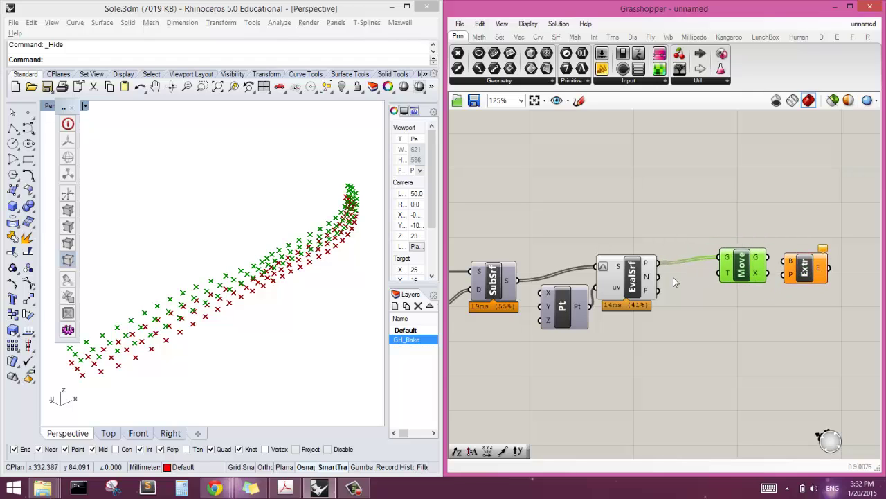
{"action": "left_click_drag", "start_coordinate": [659, 277], "coordinate": [731, 281]}
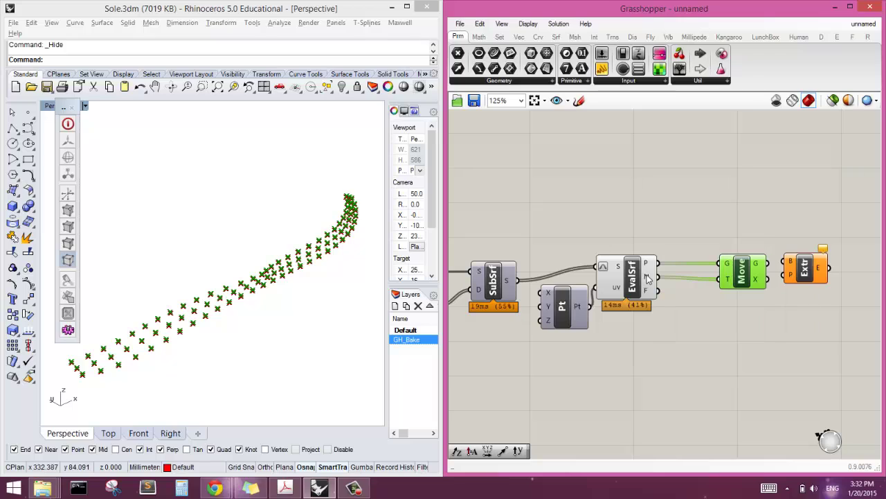
Step: Check the moved points in Rhino, then connect Move's geometry output to Extrude's point input
{"action": "mouse_move", "coordinate": [650, 277]}
{"action": "left_click", "coordinate": [289, 344]}
{"action": "scroll", "coordinate": [277, 277], "scroll_direction": "up", "scroll_amount": 5}
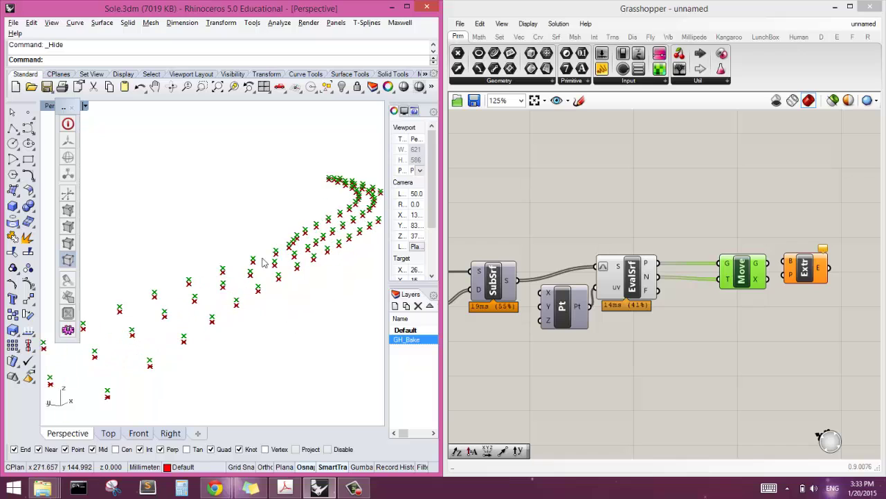
{"action": "right_click_drag", "start_coordinate": [276, 271], "coordinate": [225, 243]}
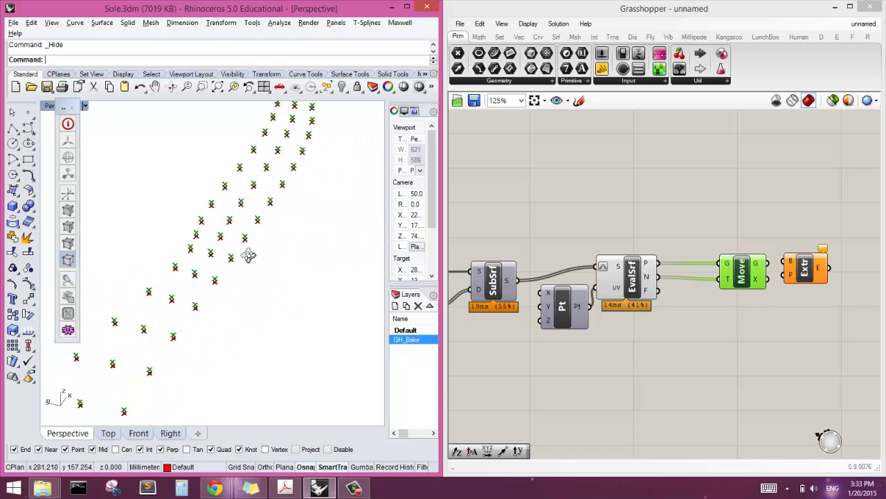
{"action": "right_click_drag", "start_coordinate": [248, 257], "coordinate": [195, 240]}
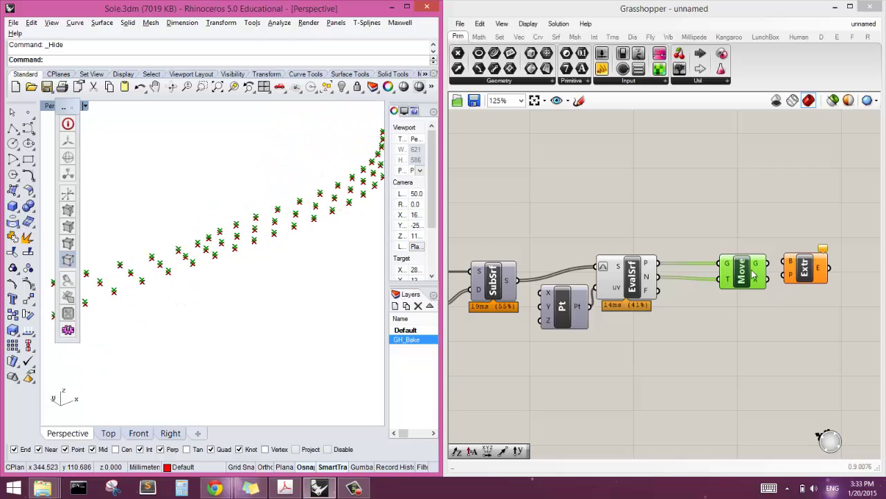
{"action": "left_click", "coordinate": [804, 272]}
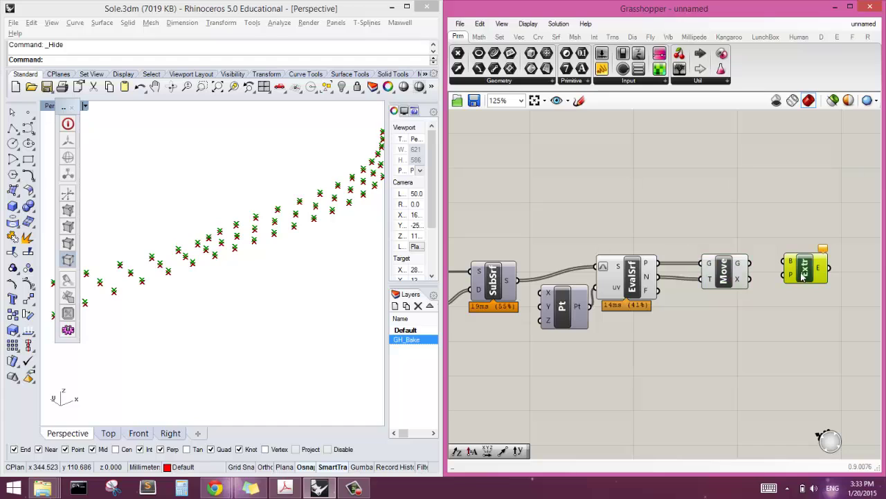
{"action": "left_click_drag", "start_coordinate": [803, 272], "coordinate": [805, 259]}
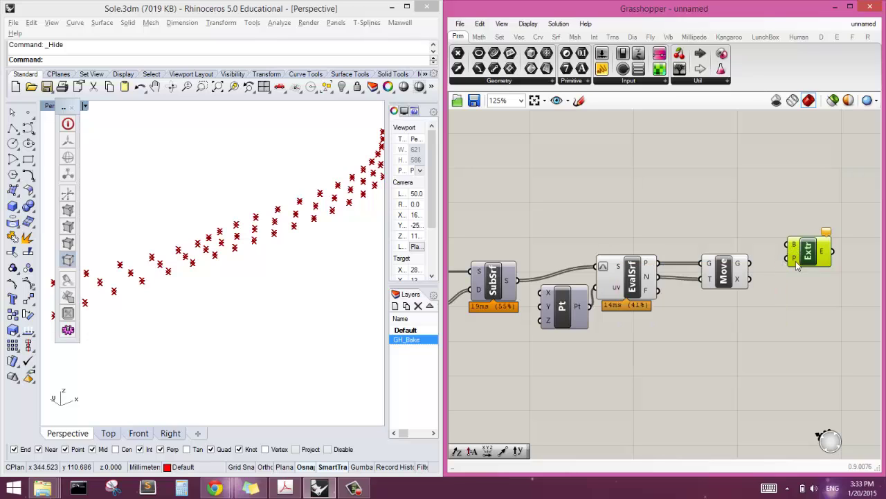
{"action": "left_click_drag", "start_coordinate": [748, 263], "coordinate": [792, 260]}
Step: Turn off the preview of the Point, Evaluate Surface and Move components
{"action": "left_click_drag", "start_coordinate": [728, 333], "coordinate": [537, 251]}
{"action": "right_click", "coordinate": [572, 210]}
{"action": "left_click", "coordinate": [595, 229]}
{"action": "left_click", "coordinate": [563, 208]}
Step: Connect the SubSrf component's sub-surface output to Extrude's base input
{"action": "right_click_drag", "start_coordinate": [517, 267], "coordinate": [584, 280]}
{"action": "scroll", "coordinate": [584, 281], "scroll_direction": "down", "scroll_amount": 1}
{"action": "mouse_move", "coordinate": [580, 294]}
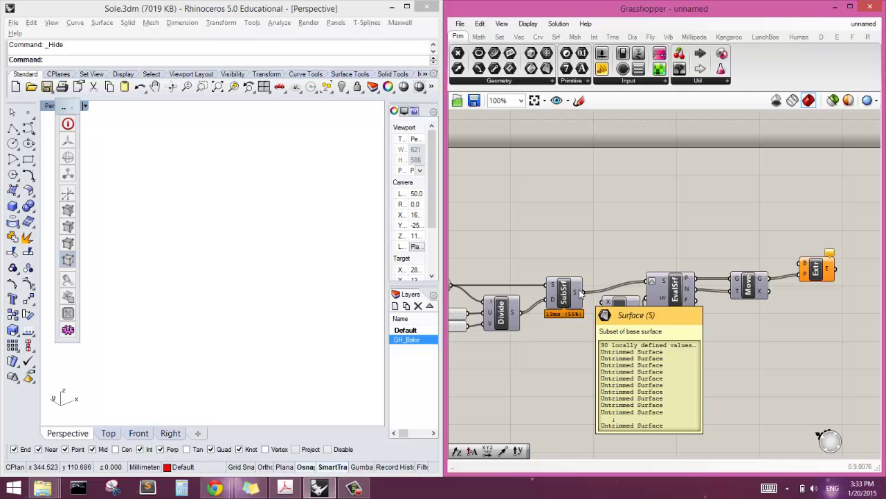
{"action": "left_click_drag", "start_coordinate": [580, 294], "coordinate": [800, 264]}
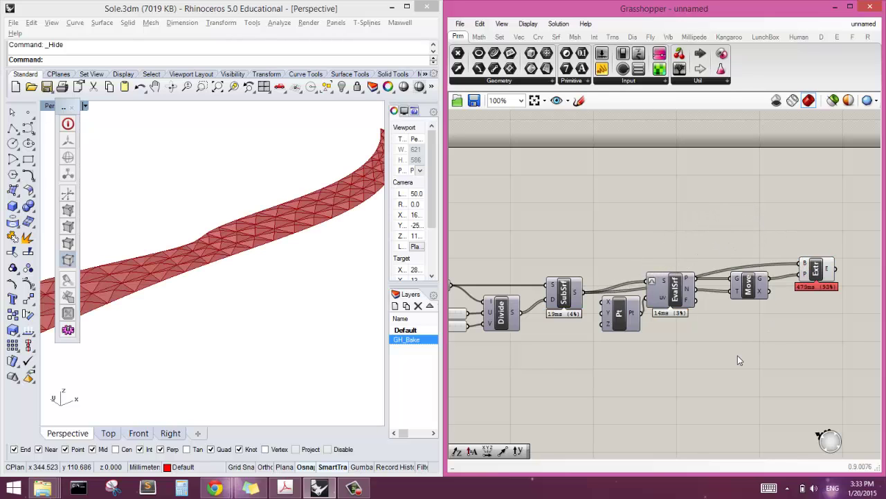
Step: Rearrange the components so that Move sits next to Extrude with a wide gap after Evaluate Surface
{"action": "left_click_drag", "start_coordinate": [565, 290], "coordinate": [568, 264]}
{"action": "right_click_drag", "start_coordinate": [254, 270], "coordinate": [305, 325]}
{"action": "right_click_drag", "start_coordinate": [642, 333], "coordinate": [551, 356]}
{"action": "left_click_drag", "start_coordinate": [739, 306], "coordinate": [785, 298]}
{"action": "left_click_drag", "start_coordinate": [659, 310], "coordinate": [732, 317]}
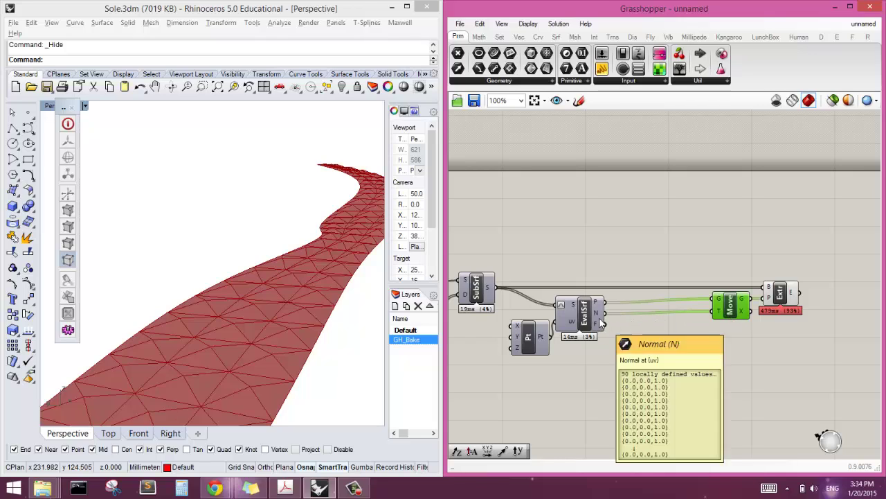
Step: Add an Amplitude component between Evaluate Surface and Move, and connect the surface normals to its vector input
{"action": "double_click", "coordinate": [649, 329]}
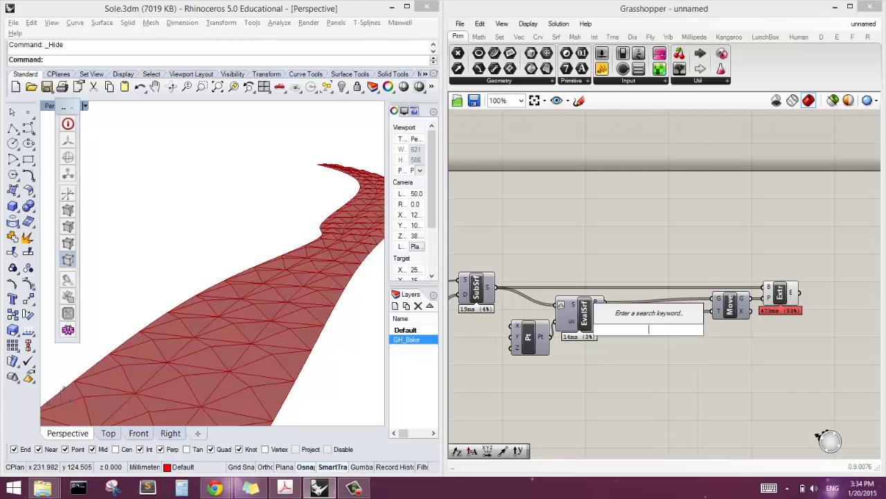
{"action": "type", "text": "amp"}
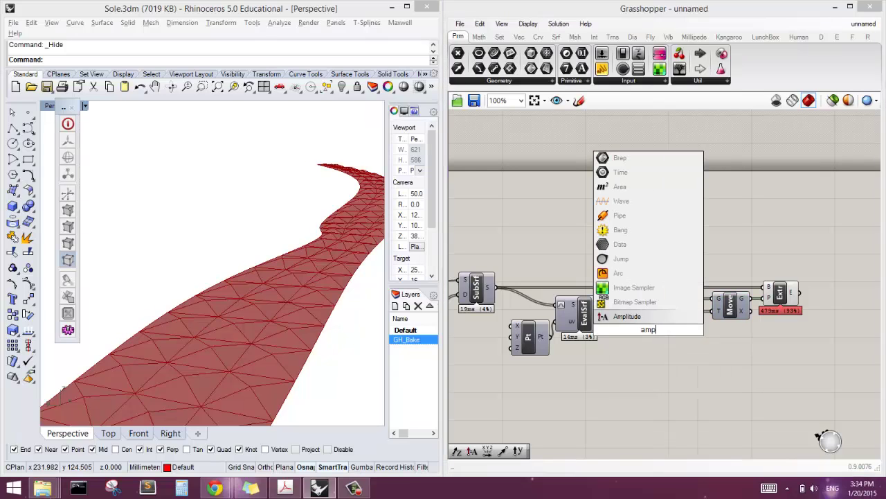
{"action": "left_click", "coordinate": [650, 320]}
{"action": "left_click_drag", "start_coordinate": [651, 337], "coordinate": [656, 334]}
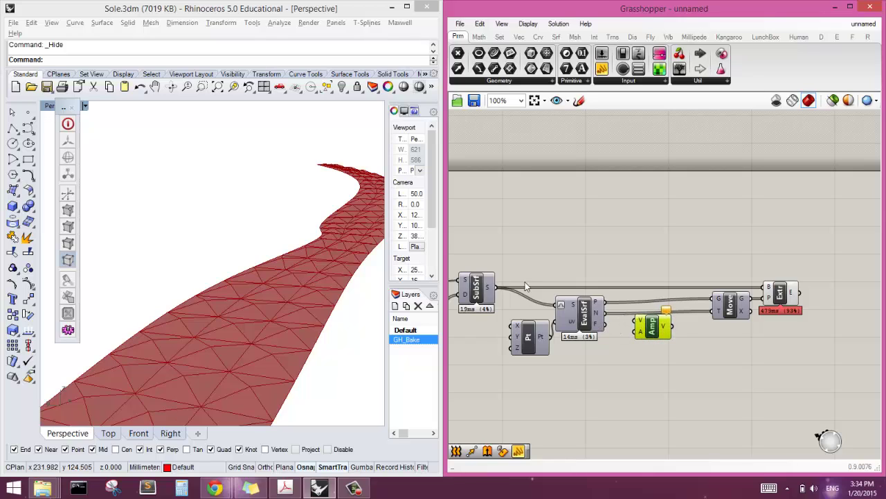
{"action": "mouse_move", "coordinate": [605, 315]}
{"action": "left_click_drag", "start_coordinate": [604, 315], "coordinate": [639, 323]}
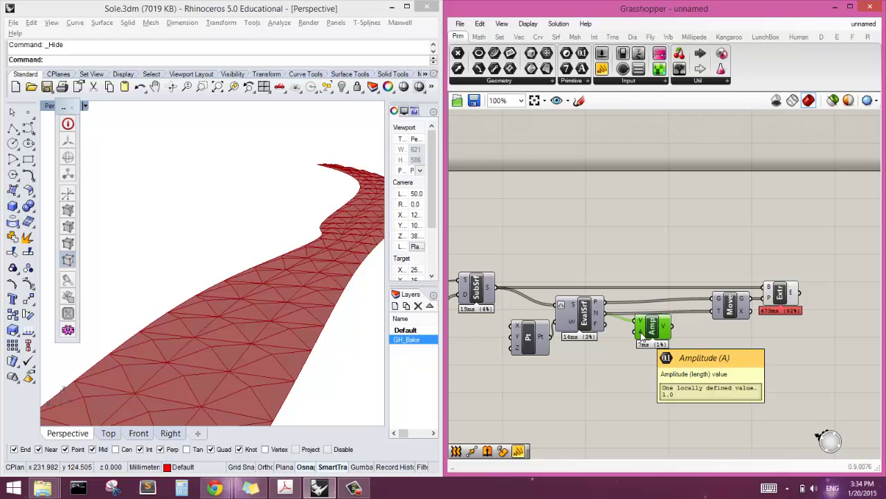
{"action": "left_click_drag", "start_coordinate": [651, 333], "coordinate": [666, 331]}
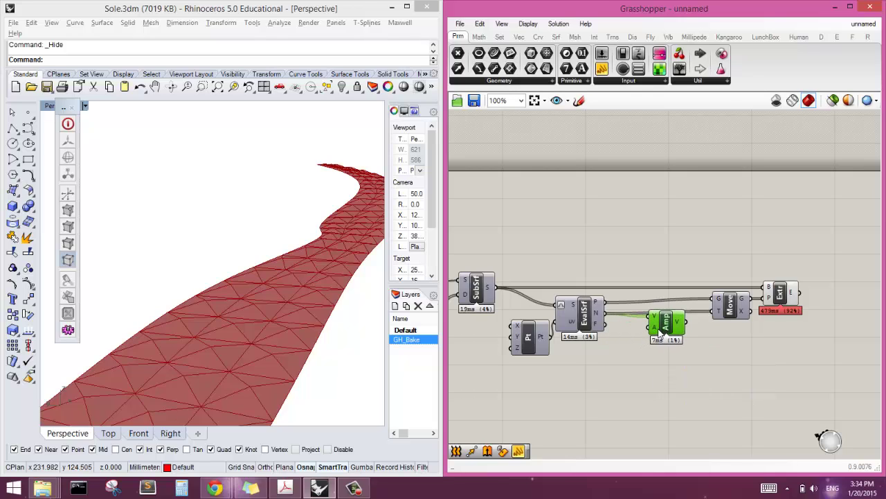
Step: Feed Amplitude's length from a new number slider set to 10, and replace Move's motion input with the Amplitude vector
{"action": "double_click", "coordinate": [607, 342]}
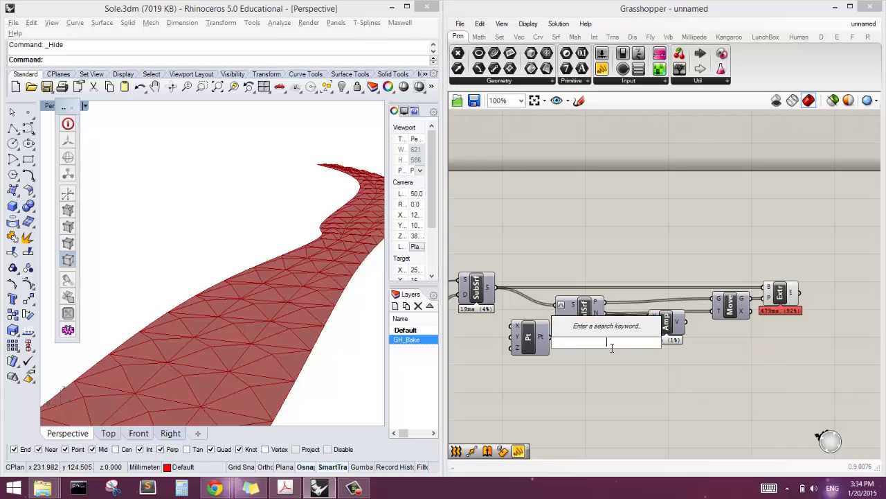
{"action": "type", "text": "1"}
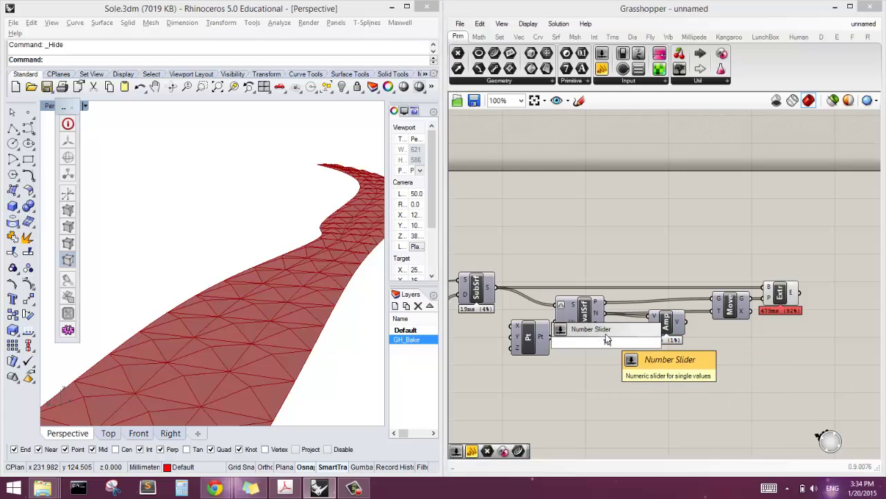
{"action": "key", "text": "Return"}
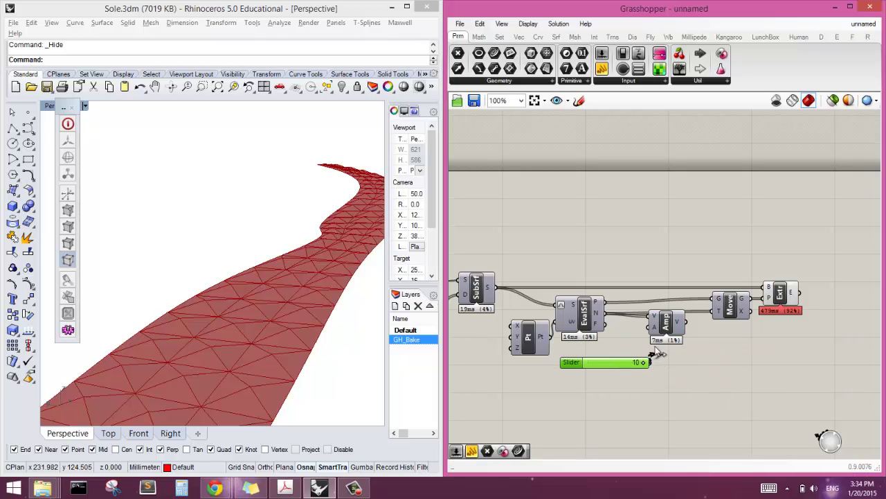
{"action": "left_click_drag", "start_coordinate": [650, 363], "coordinate": [665, 335]}
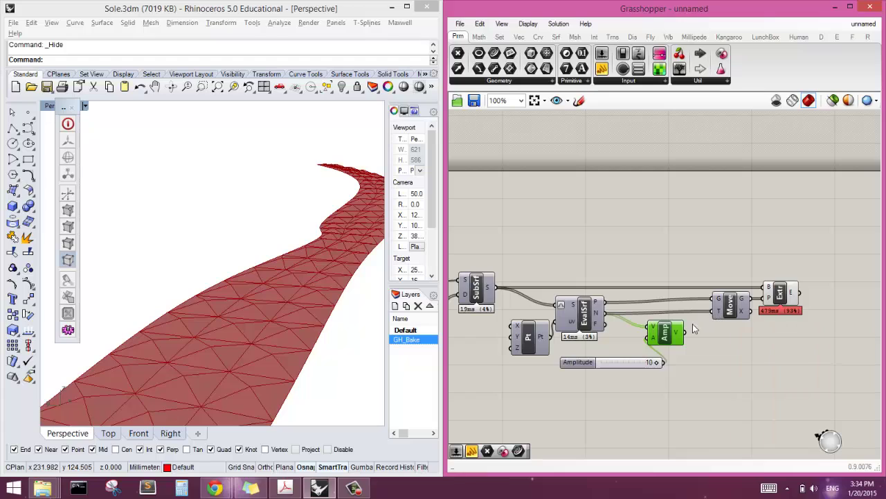
{"action": "left_click_drag", "start_coordinate": [683, 333], "coordinate": [714, 315]}
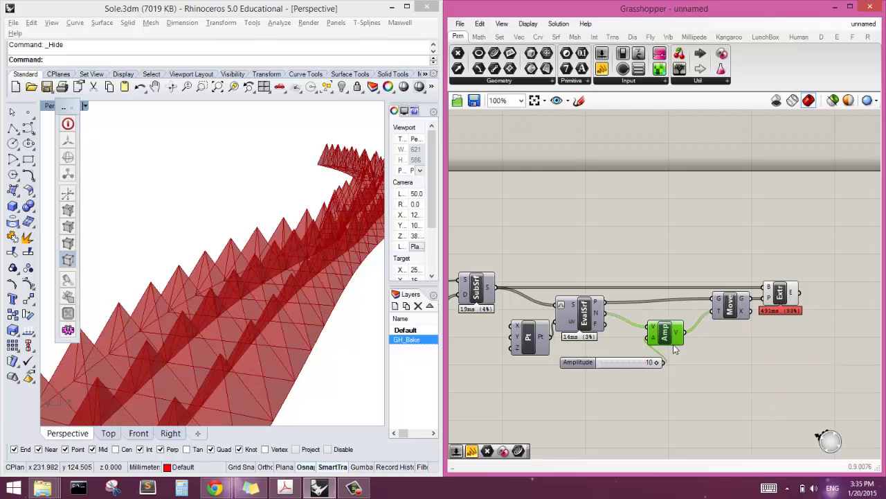
{"action": "left_click_drag", "start_coordinate": [667, 336], "coordinate": [669, 325]}
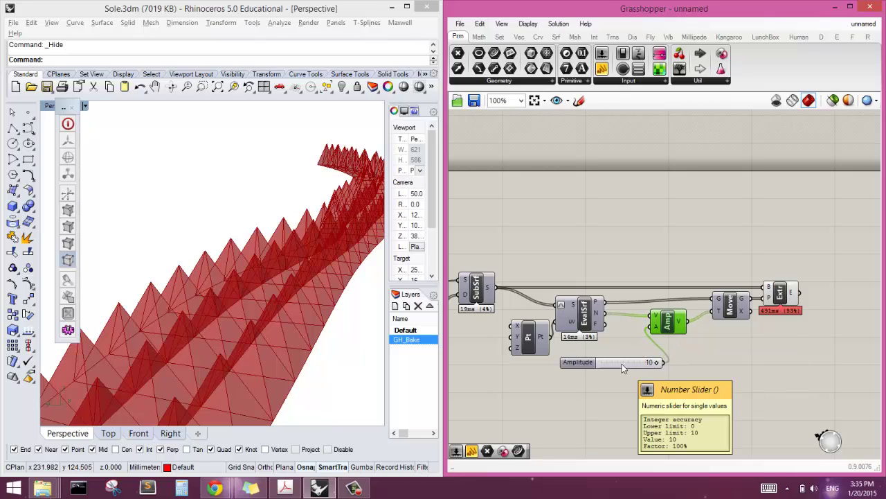
Step: Set the Amplitude slider to 5 and shift Move and Extrude slightly farther from the Amplitude component
{"action": "double_click", "coordinate": [622, 364]}
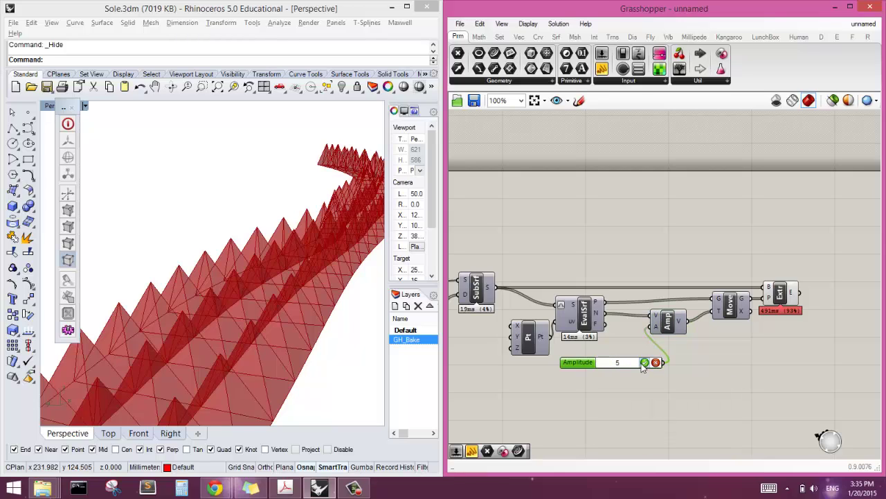
{"action": "left_click", "coordinate": [644, 362]}
{"action": "left_click", "coordinate": [279, 319]}
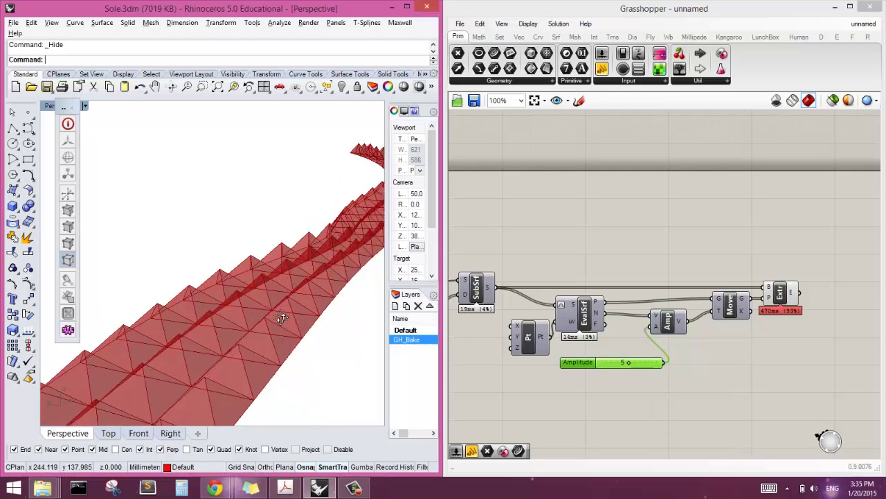
{"action": "scroll", "coordinate": [279, 318], "scroll_direction": "down", "scroll_amount": 10}
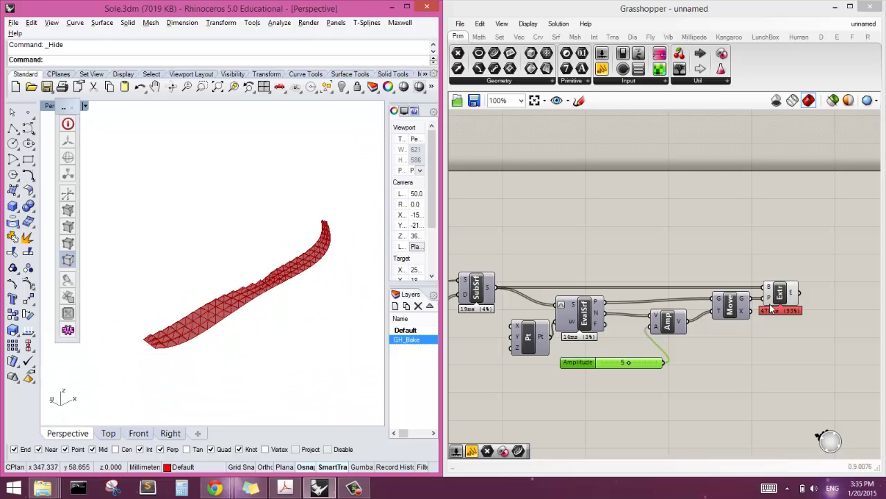
{"action": "left_click_drag", "start_coordinate": [781, 304], "coordinate": [762, 299]}
Step: Examine the extruded pyramids along the whole sole from several angles, both close up and from a distance
{"action": "left_click", "coordinate": [244, 293]}
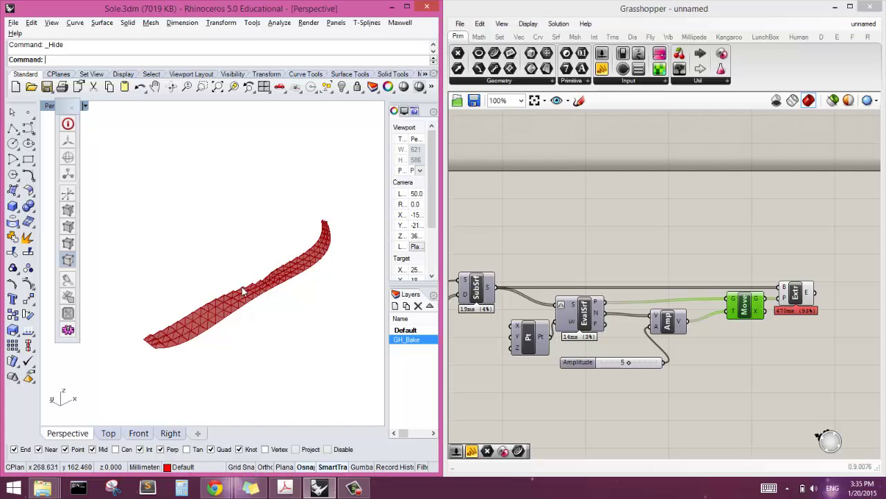
{"action": "right_click_drag", "start_coordinate": [243, 293], "coordinate": [285, 254]}
{"action": "scroll", "coordinate": [303, 194], "scroll_direction": "up", "scroll_amount": 3}
{"action": "scroll", "coordinate": [333, 300], "scroll_direction": "up", "scroll_amount": 1}
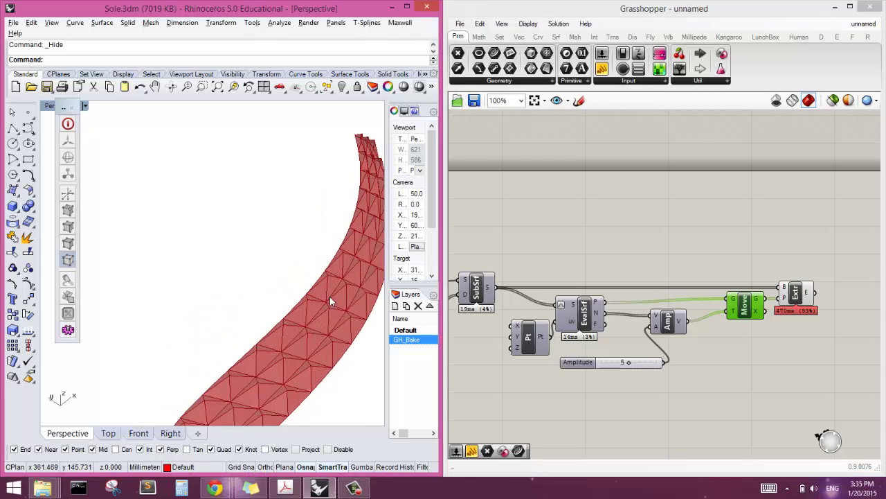
{"action": "right_click_drag", "start_coordinate": [333, 300], "coordinate": [198, 268]}
{"action": "scroll", "coordinate": [204, 270], "scroll_direction": "down", "scroll_amount": 2}
{"action": "scroll", "coordinate": [204, 270], "scroll_direction": "up", "scroll_amount": 6}
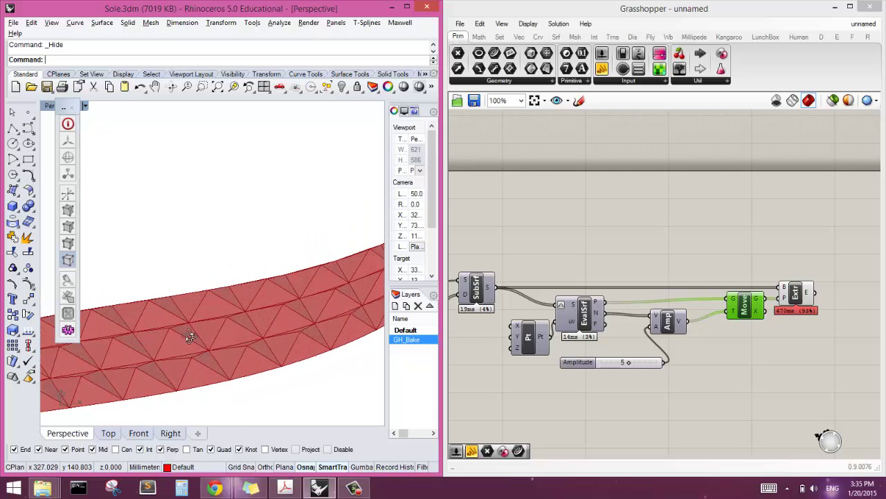
{"action": "right_click_drag", "start_coordinate": [205, 332], "coordinate": [300, 257]}
{"action": "scroll", "coordinate": [253, 243], "scroll_direction": "down", "scroll_amount": 2}
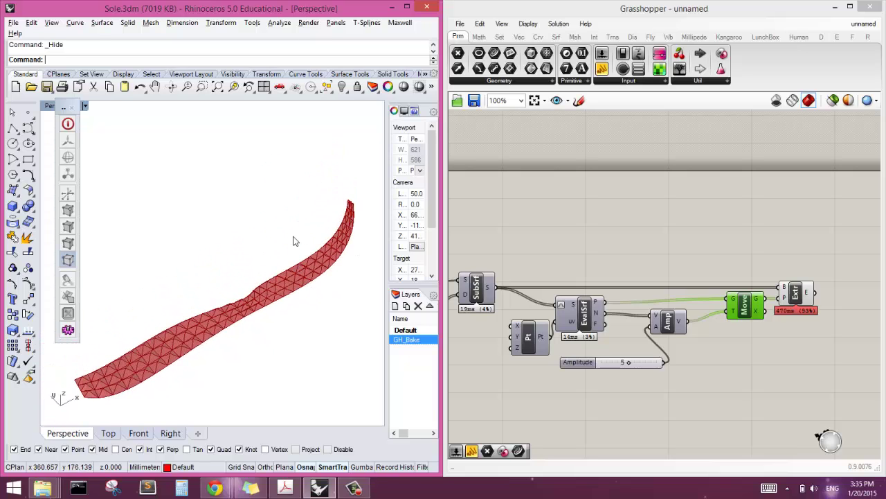
{"action": "scroll", "coordinate": [332, 237], "scroll_direction": "up", "scroll_amount": 3}
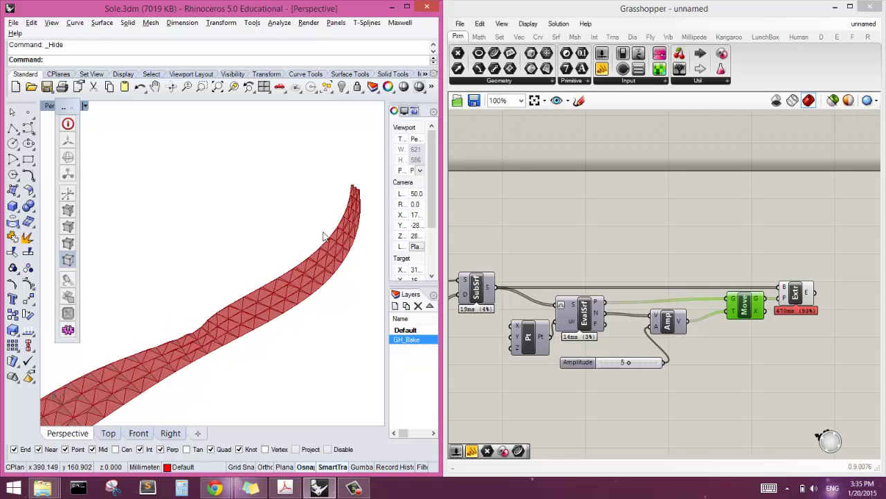
{"action": "scroll", "coordinate": [338, 211], "scroll_direction": "down", "scroll_amount": 3}
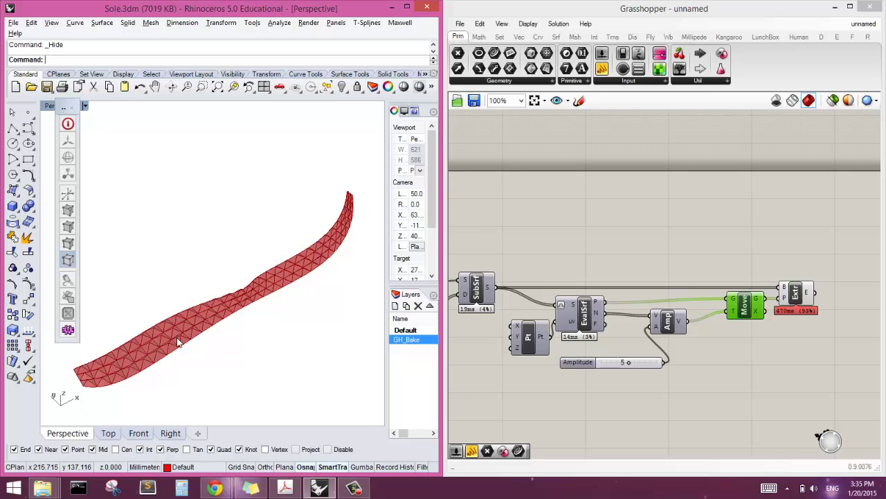
{"action": "right_click_drag", "start_coordinate": [178, 342], "coordinate": [183, 322]}
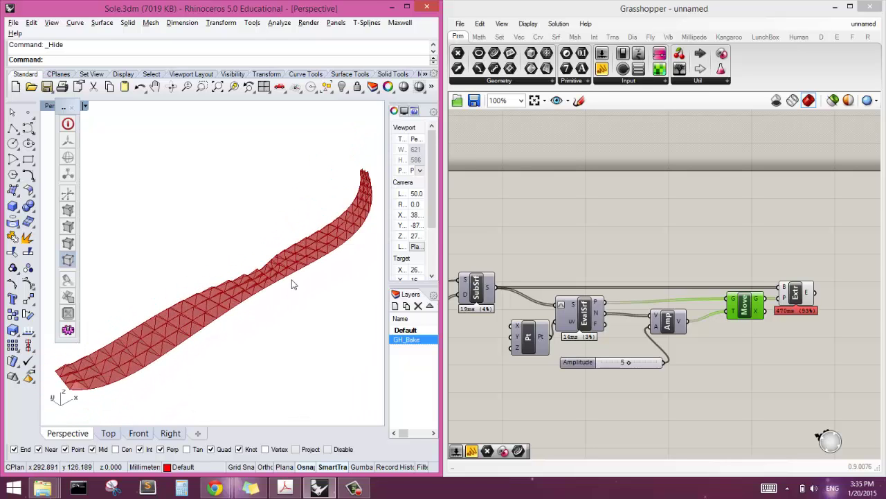
{"action": "right_click_drag", "start_coordinate": [292, 283], "coordinate": [222, 271]}
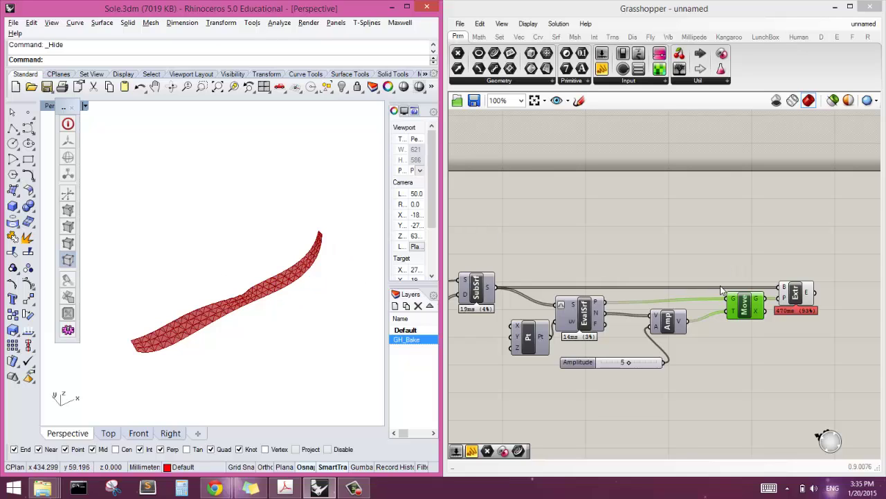
{"action": "mouse_move", "coordinate": [252, 307]}
{"action": "right_mouse_down"}
{"action": "mouse_move", "coordinate": [273, 302]}
{"action": "mouse_move", "coordinate": [257, 295]}
{"action": "right_mouse_up"}
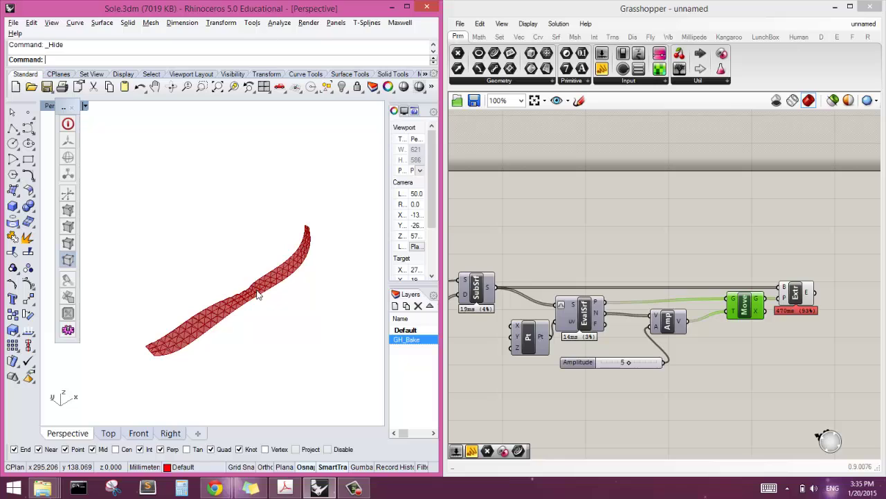
{"action": "right_click_drag", "start_coordinate": [260, 294], "coordinate": [319, 258]}
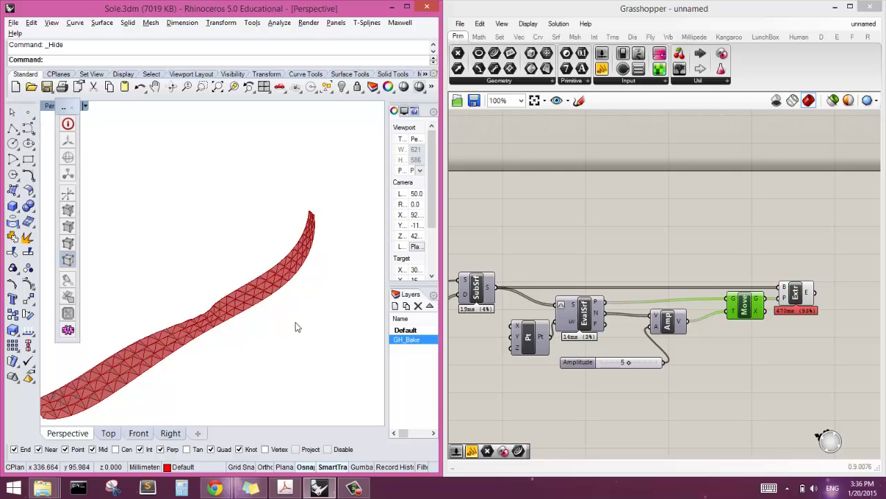
{"action": "right_click_drag", "start_coordinate": [297, 326], "coordinate": [250, 277]}
{"action": "scroll", "coordinate": [249, 277], "scroll_direction": "up", "scroll_amount": 5}
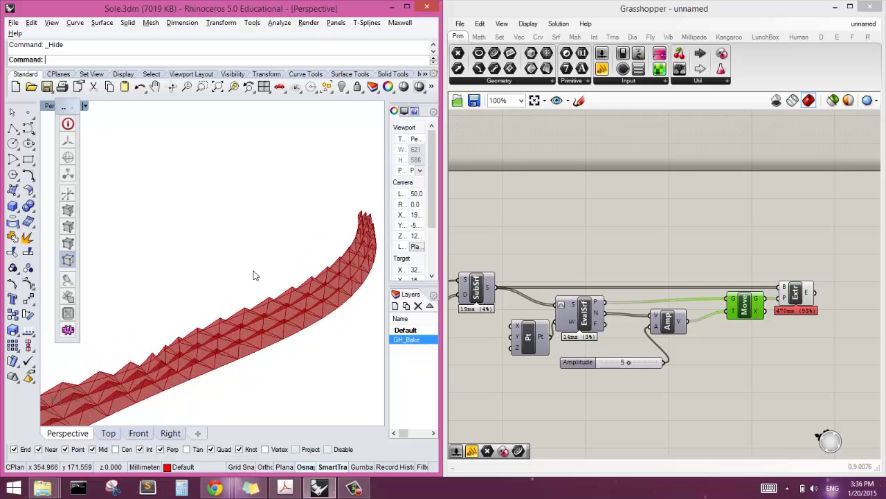
{"action": "scroll", "coordinate": [254, 276], "scroll_direction": "down", "scroll_amount": 6}
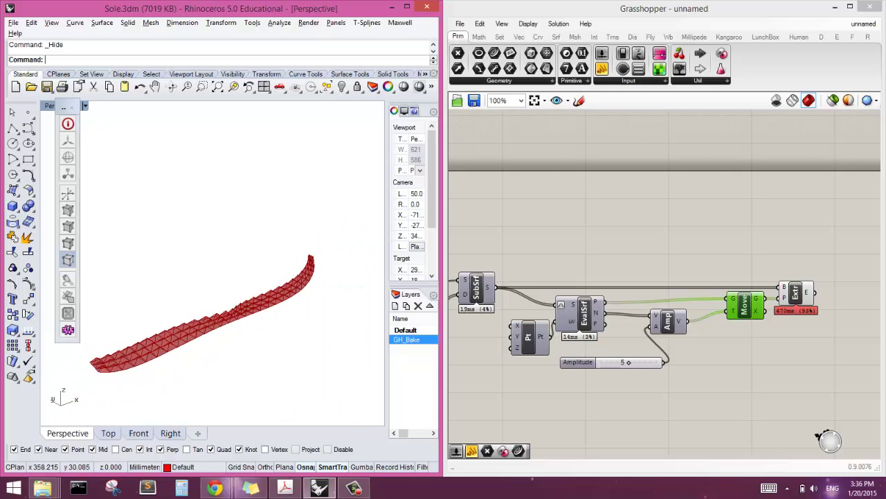